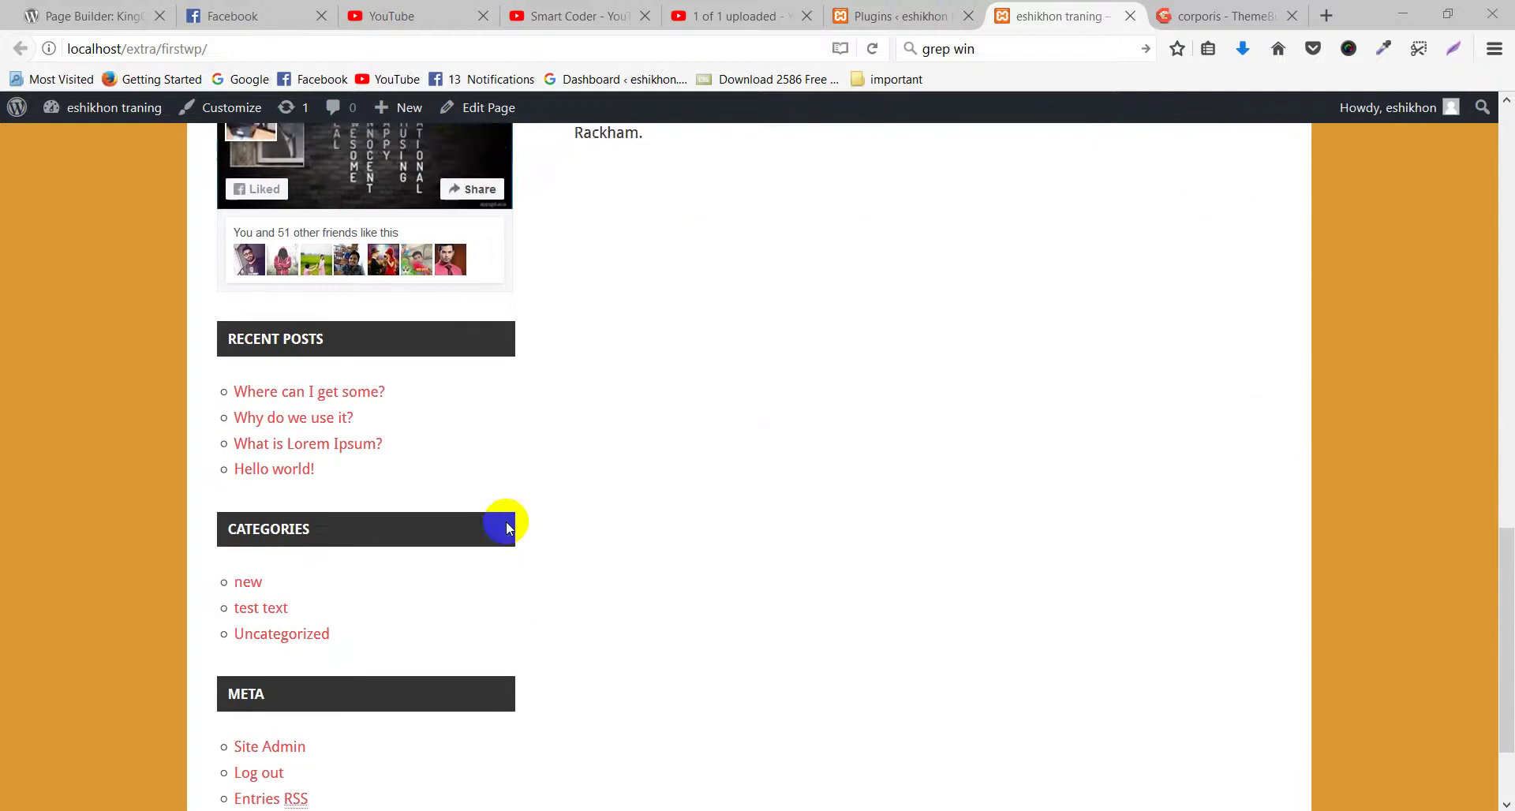
scroll(533, 517, up, 12)
scroll(541, 527, up, 5)
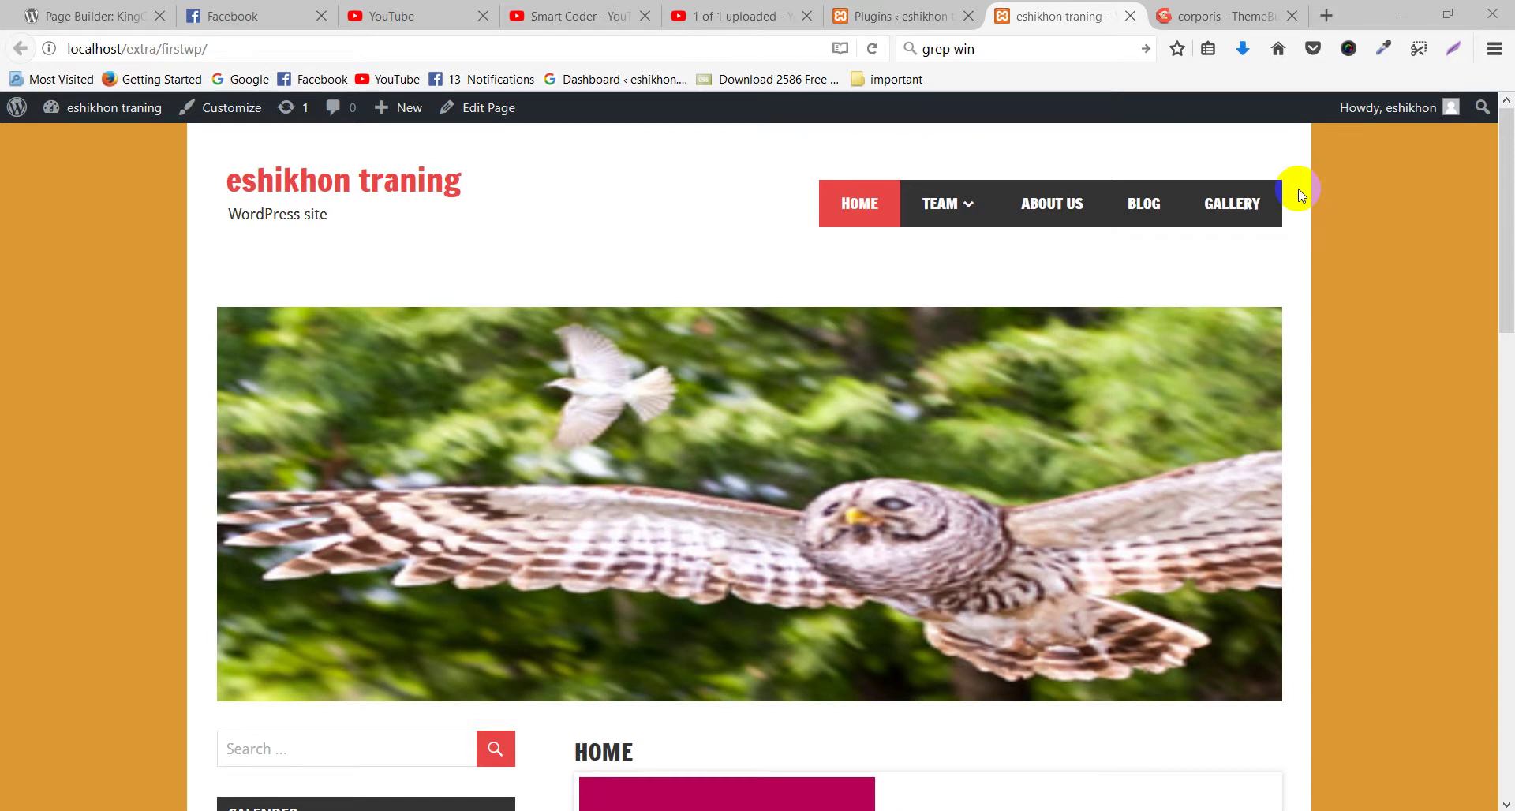
scroll(689, 398, down, 2)
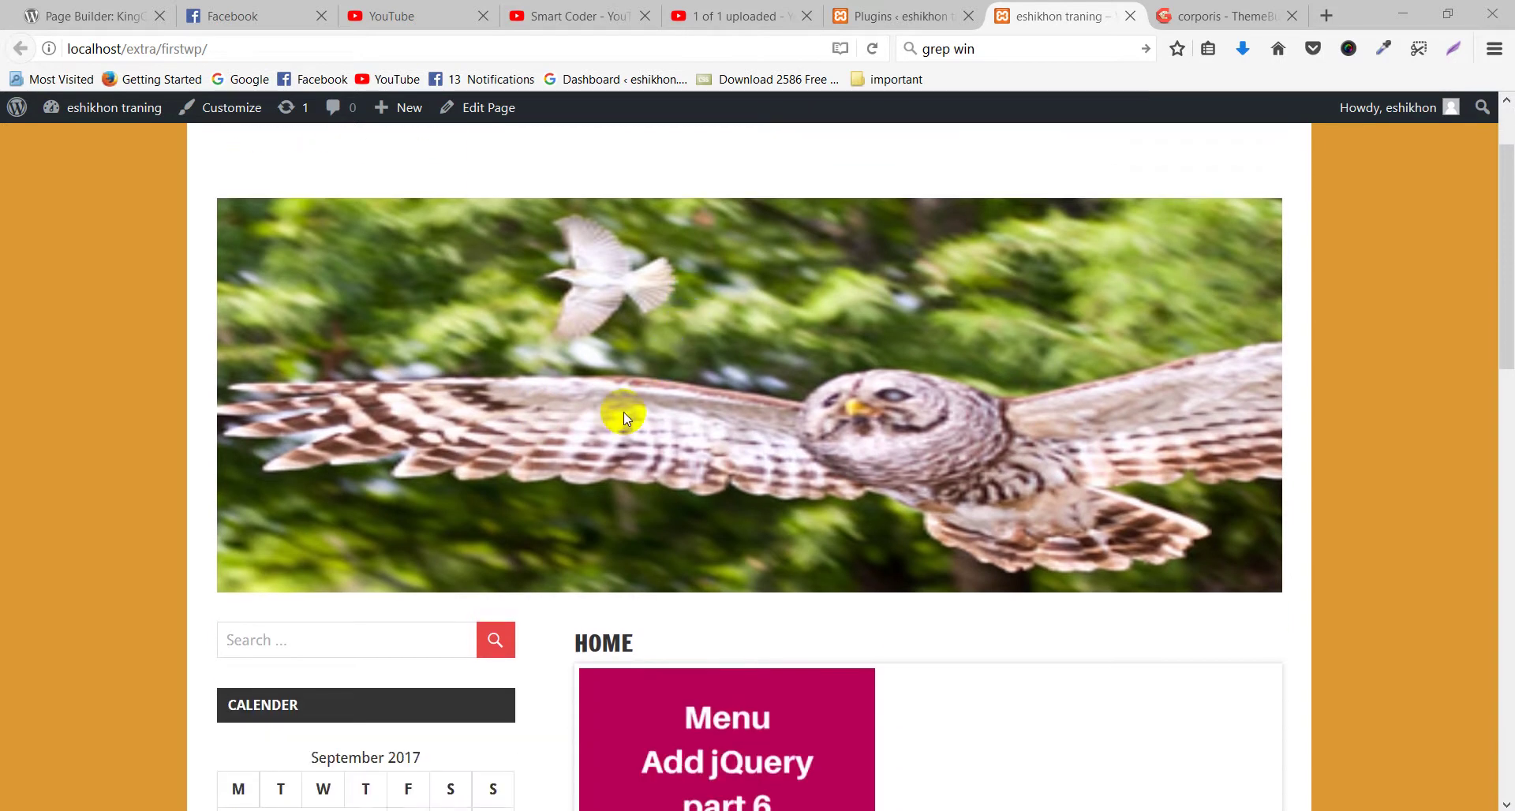
scroll(628, 411, up, 2)
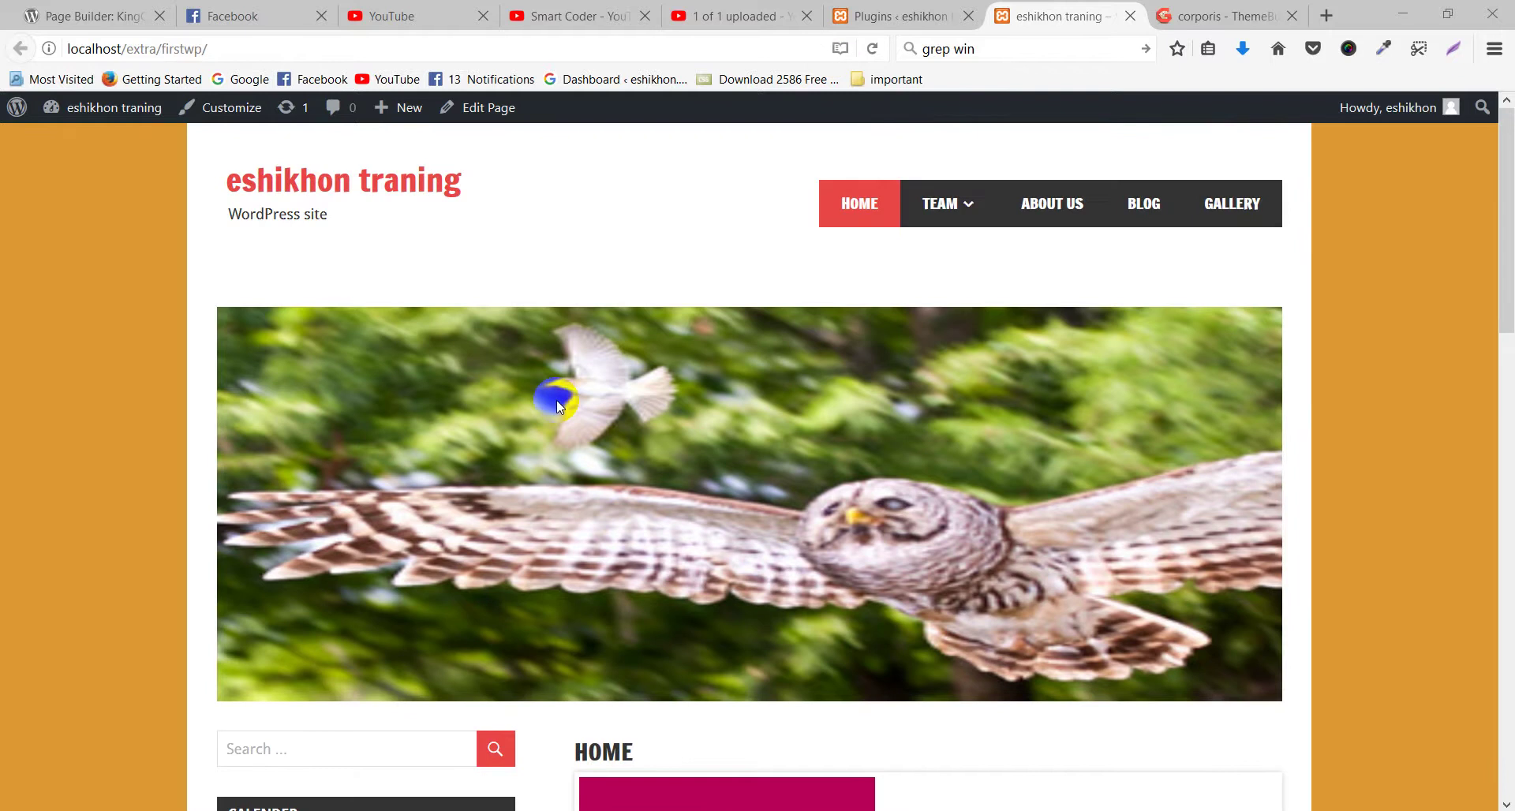
Go to the site's plugin administration and search the plugins available to add for "contact form 7".
click(871, 14)
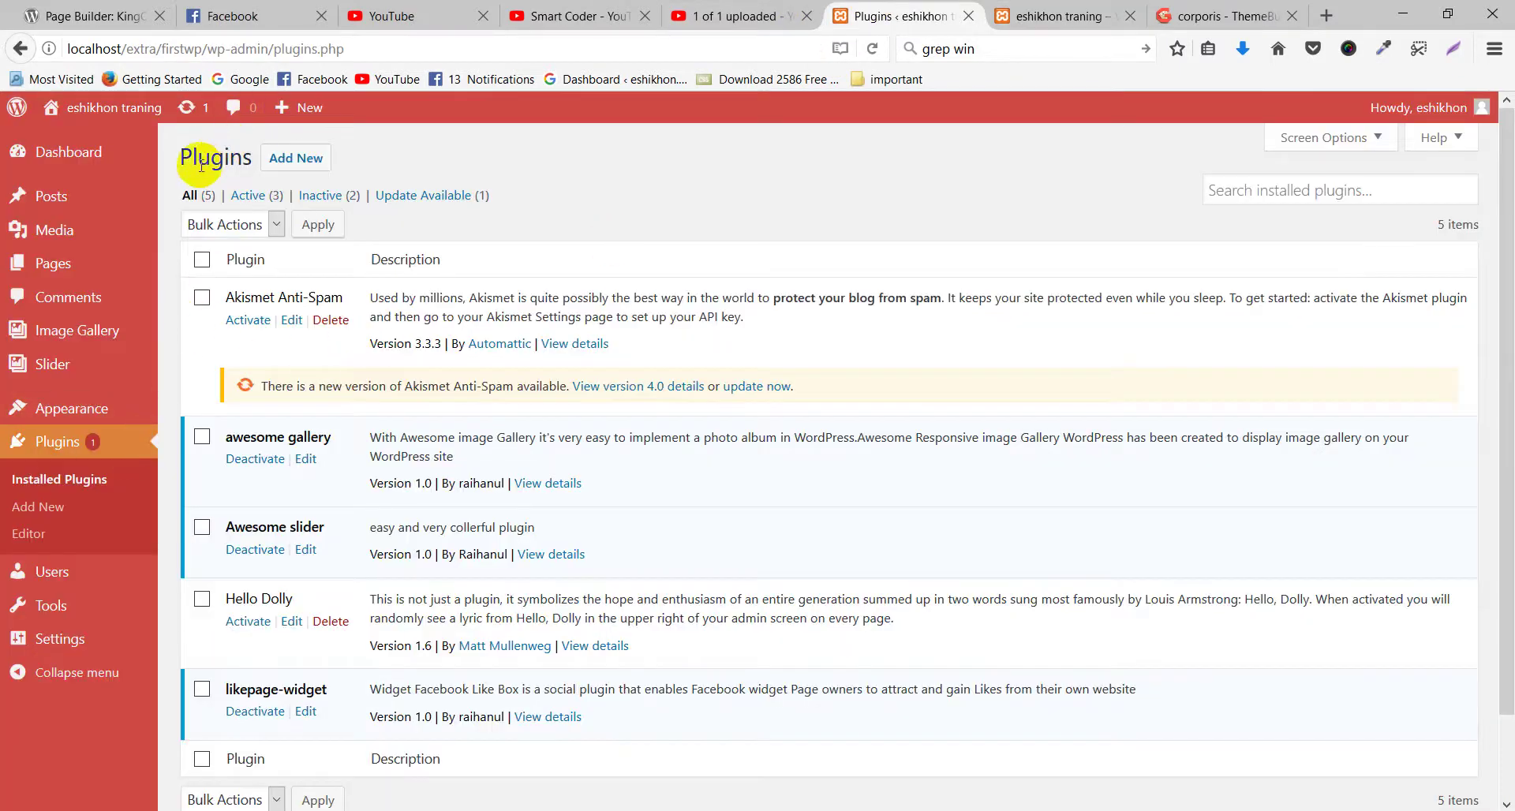
click(284, 159)
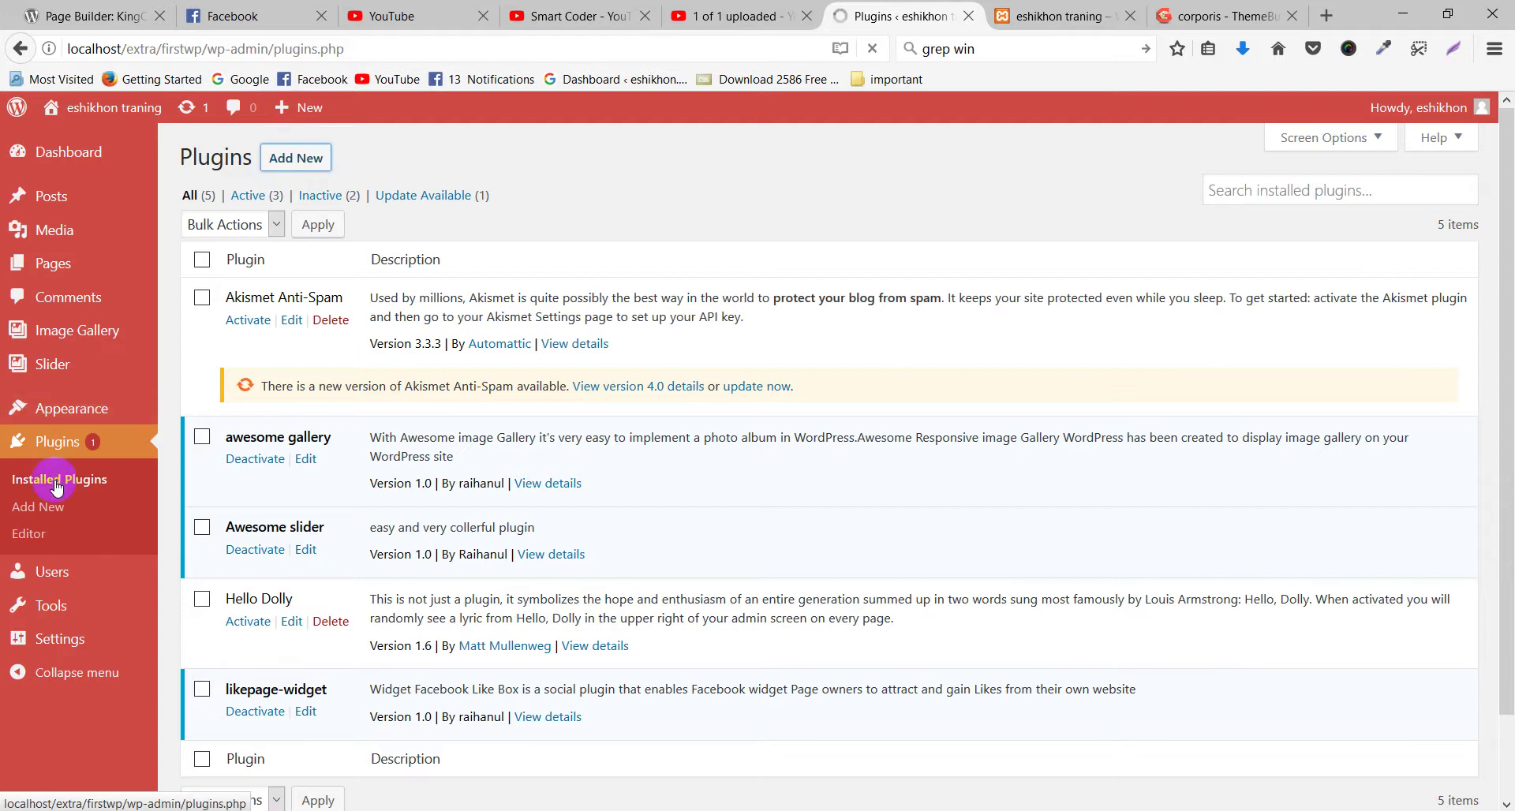
click(295, 157)
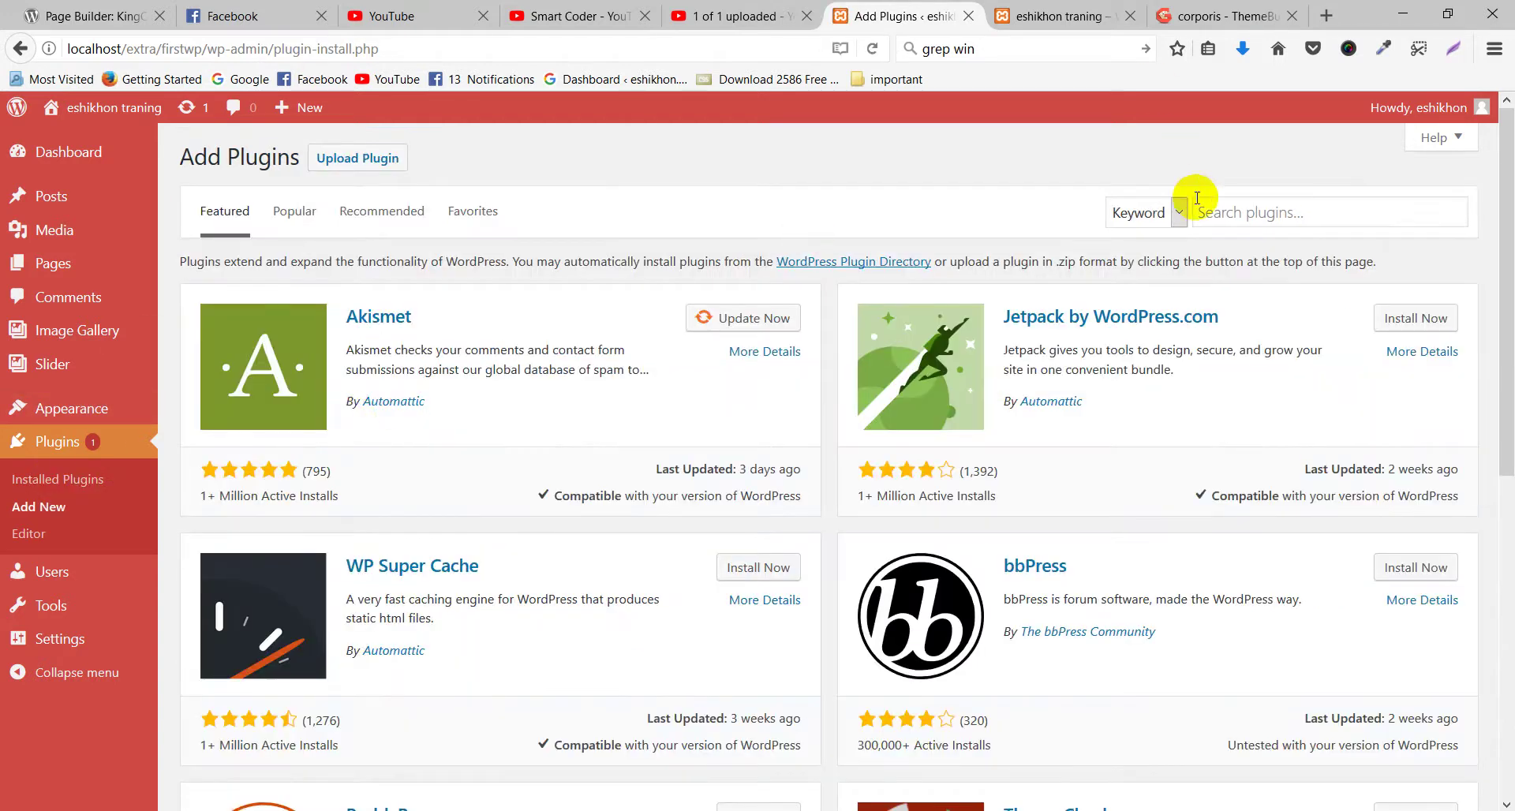
click(1228, 211)
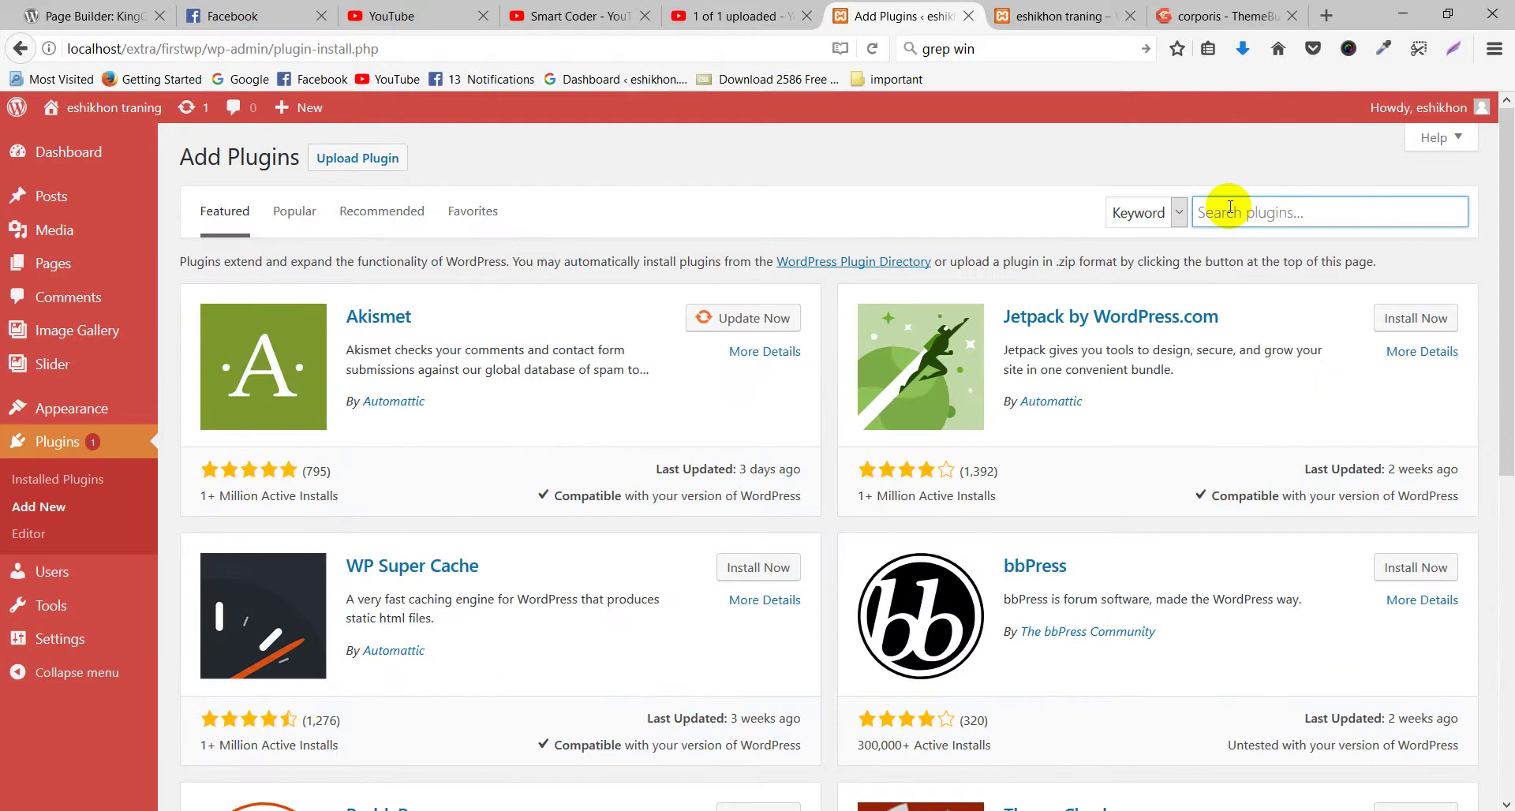
text(contact form 7)
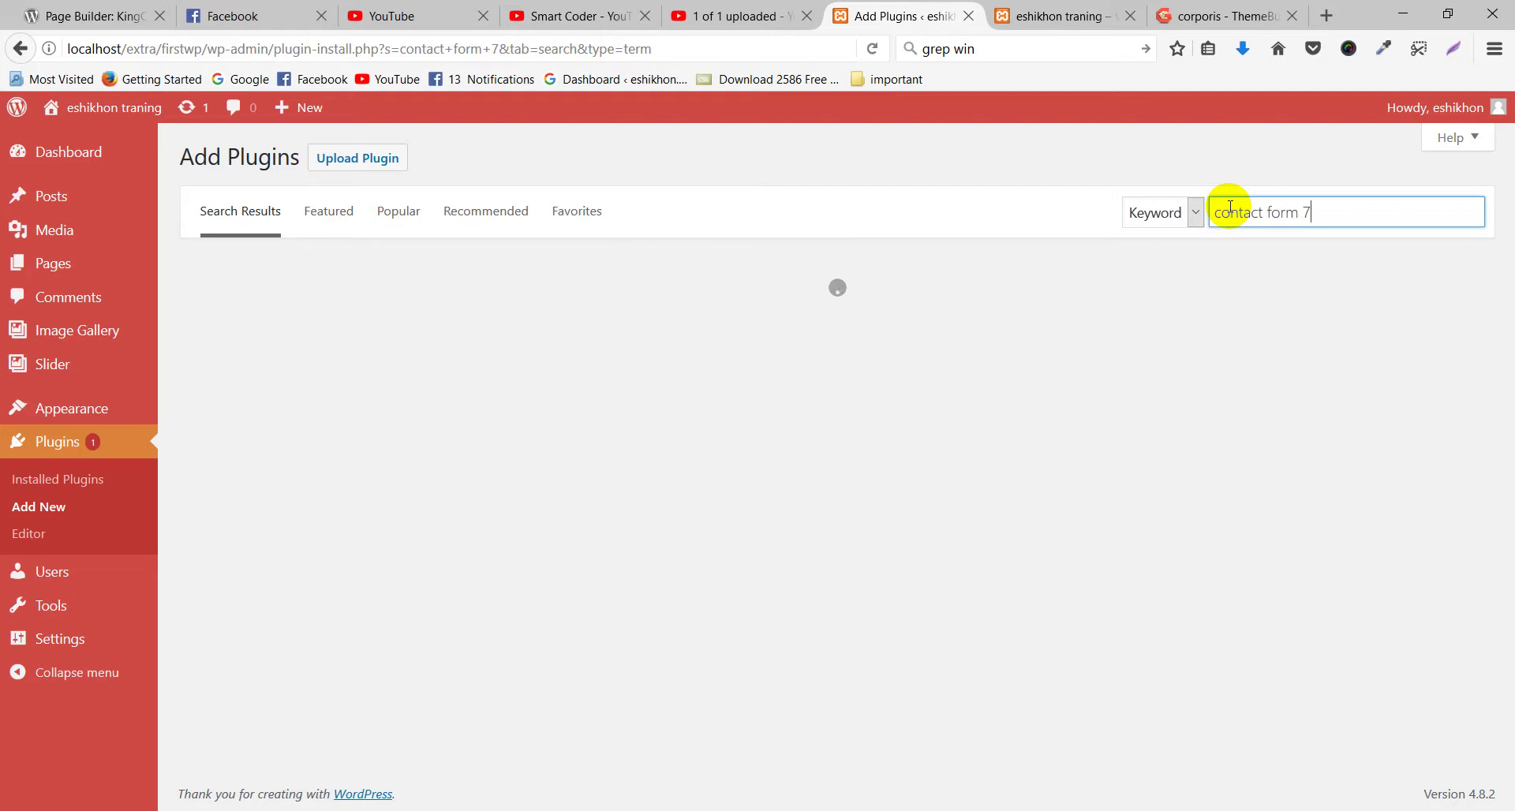
drag(1313, 213, 1222, 225)
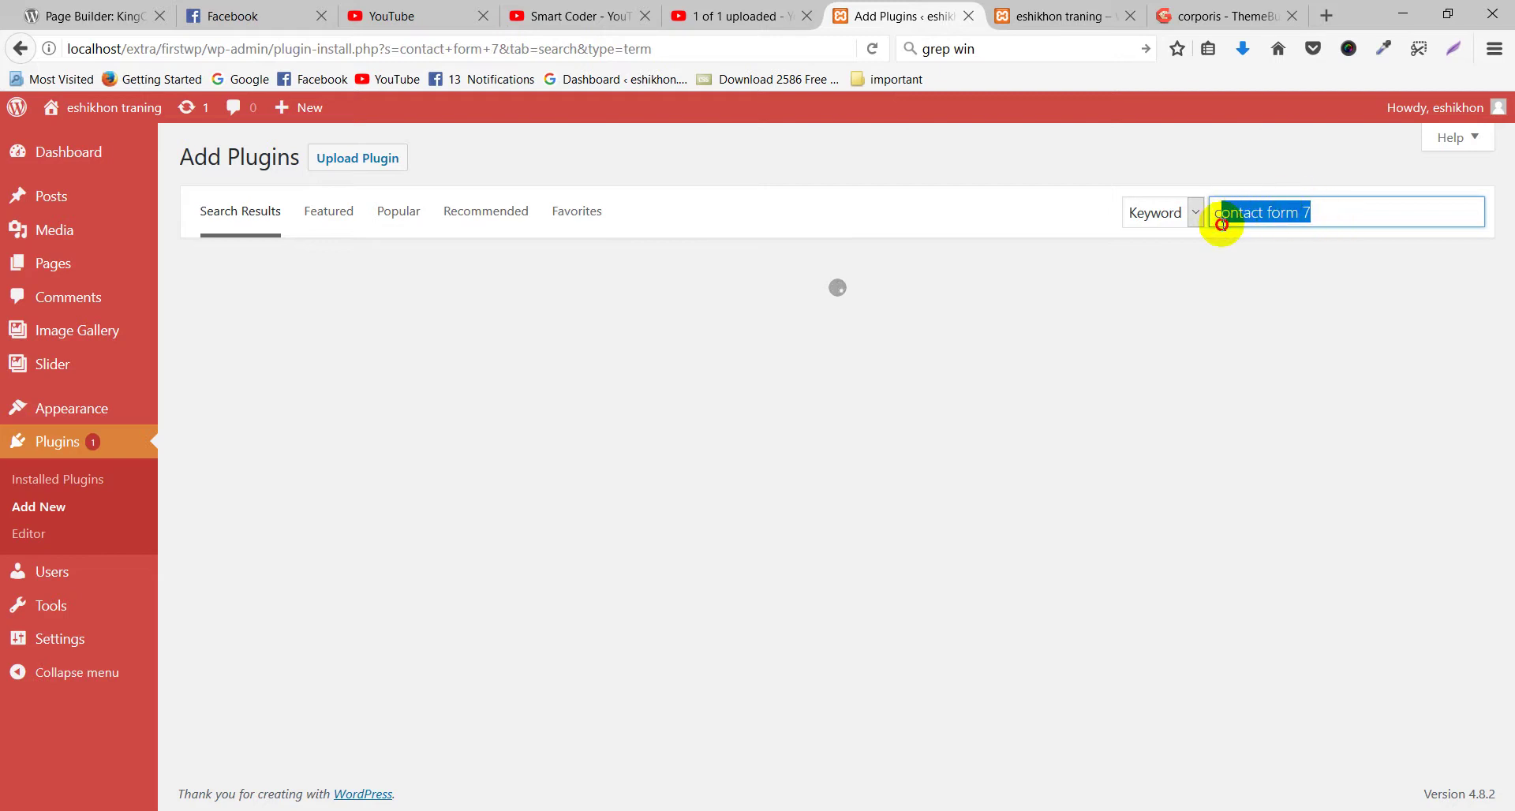
click(1212, 345)
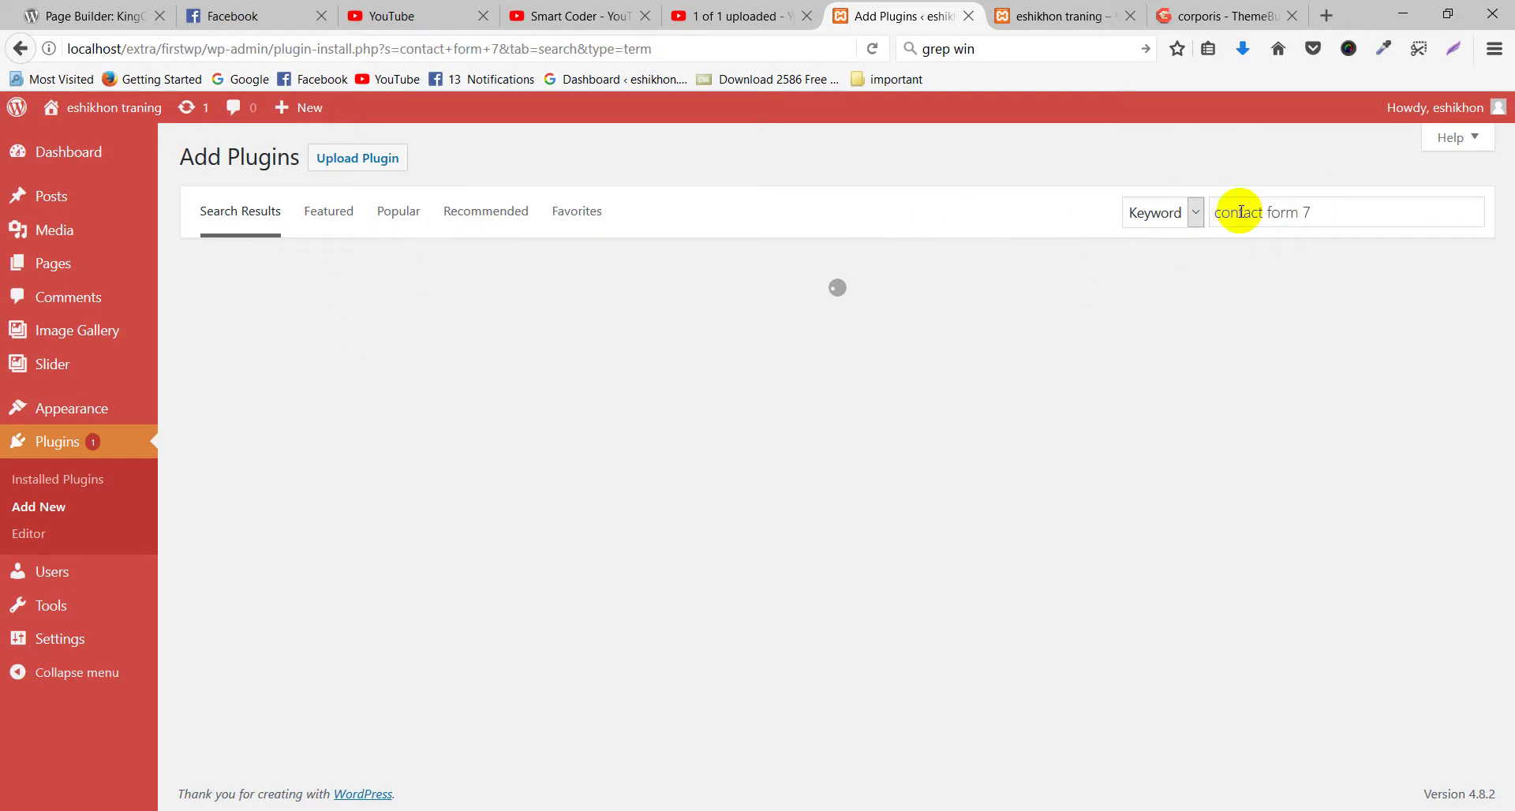
drag(1211, 210, 1350, 210)
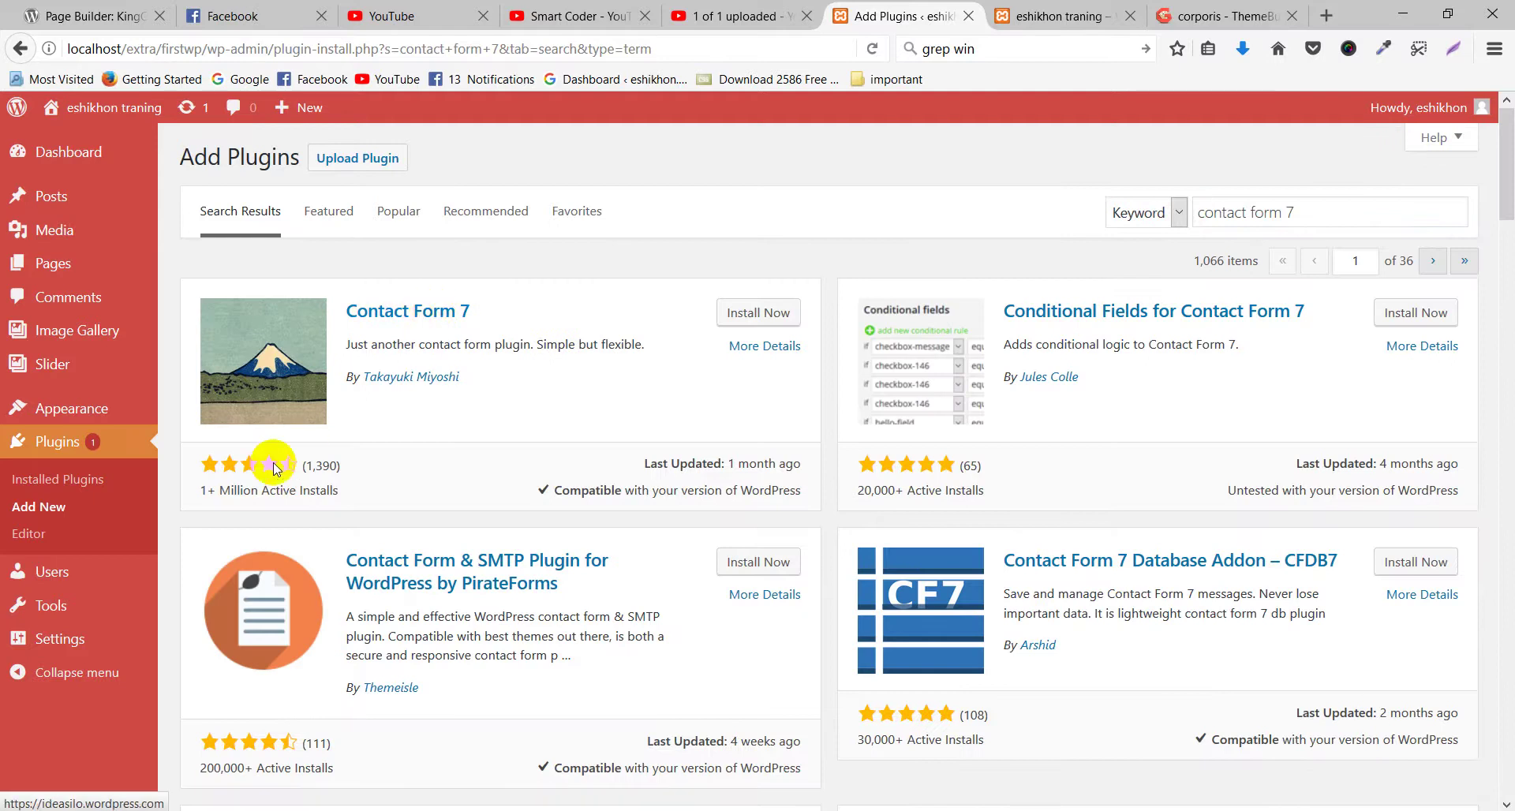
Install and activate the Contact Form 7 plugin.
drag(211, 489, 337, 494)
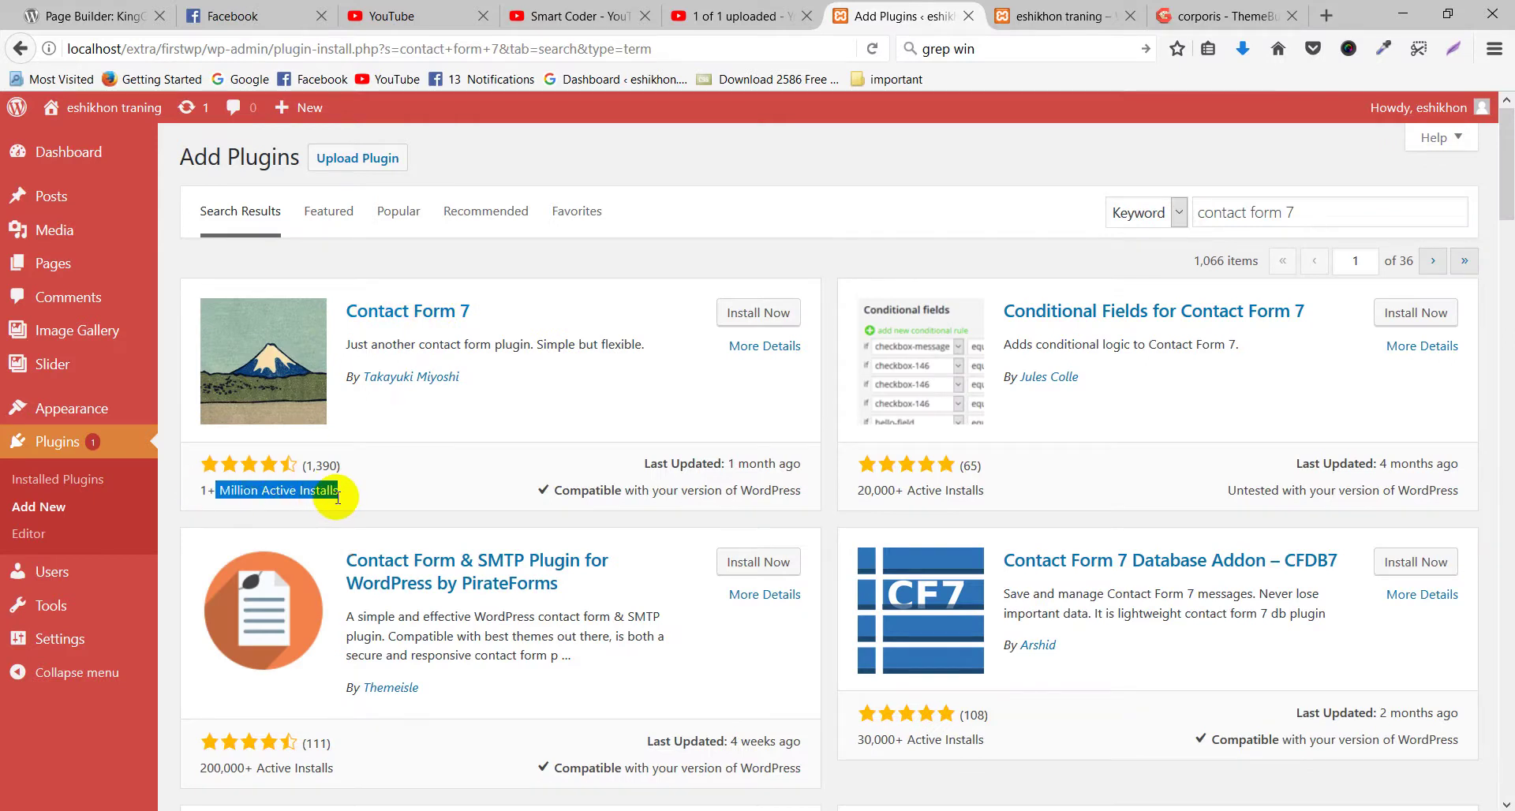
click(271, 499)
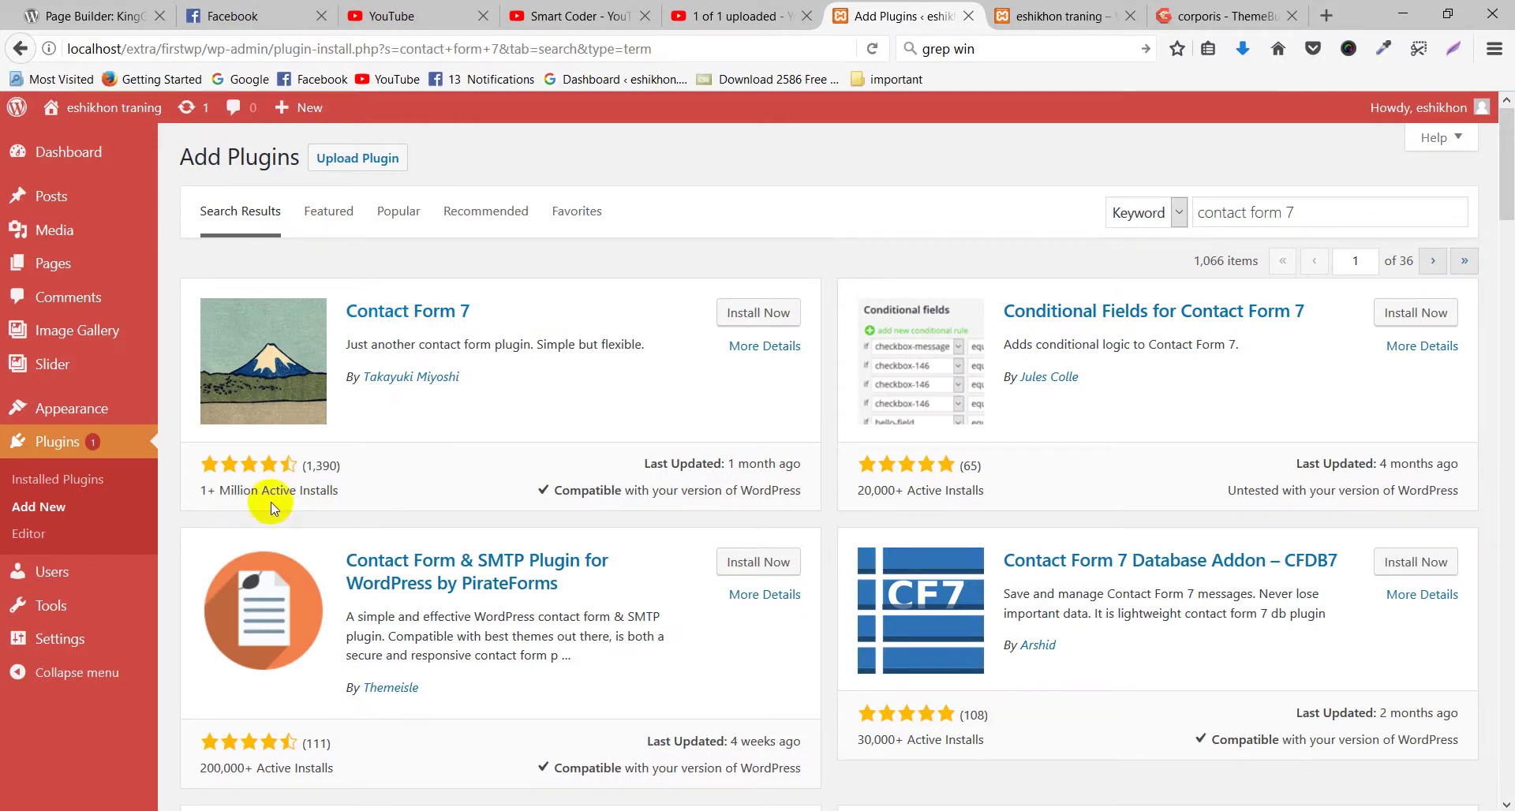
click(746, 313)
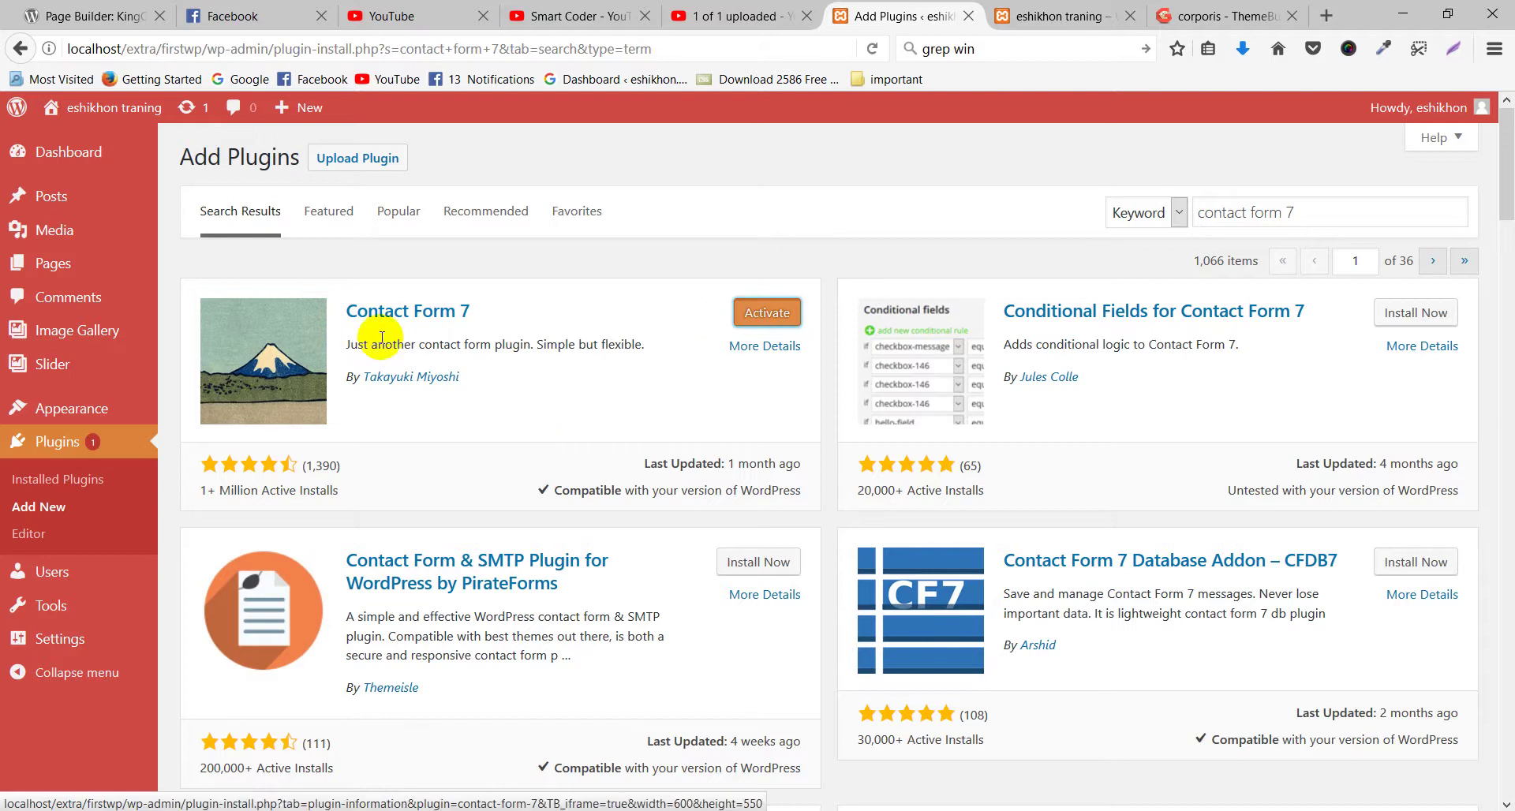
click(766, 312)
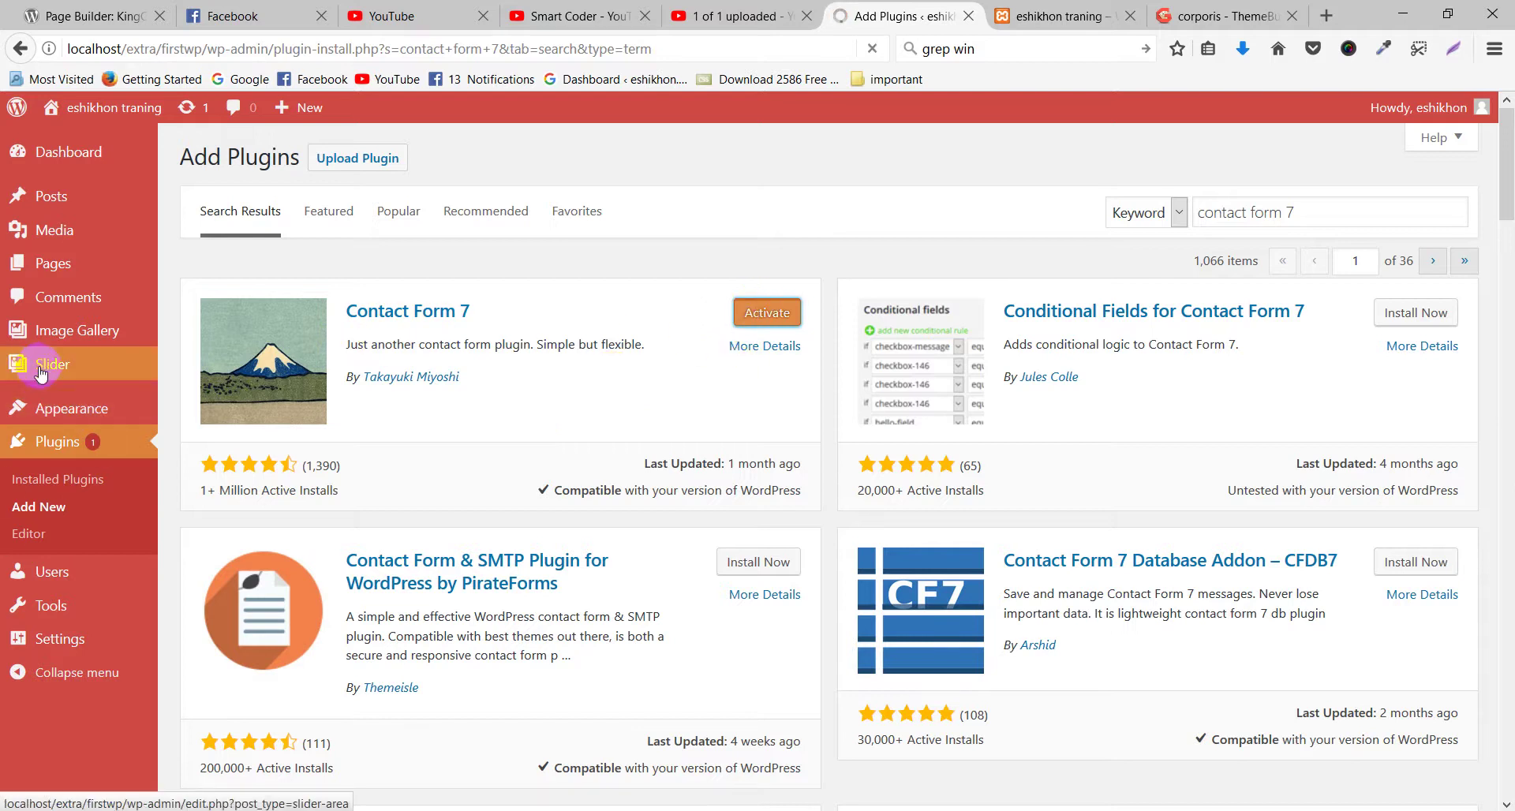
Open Contact form 1 from the plugin's contact forms for editing and look over its form template.
mouse_move(14, 385)
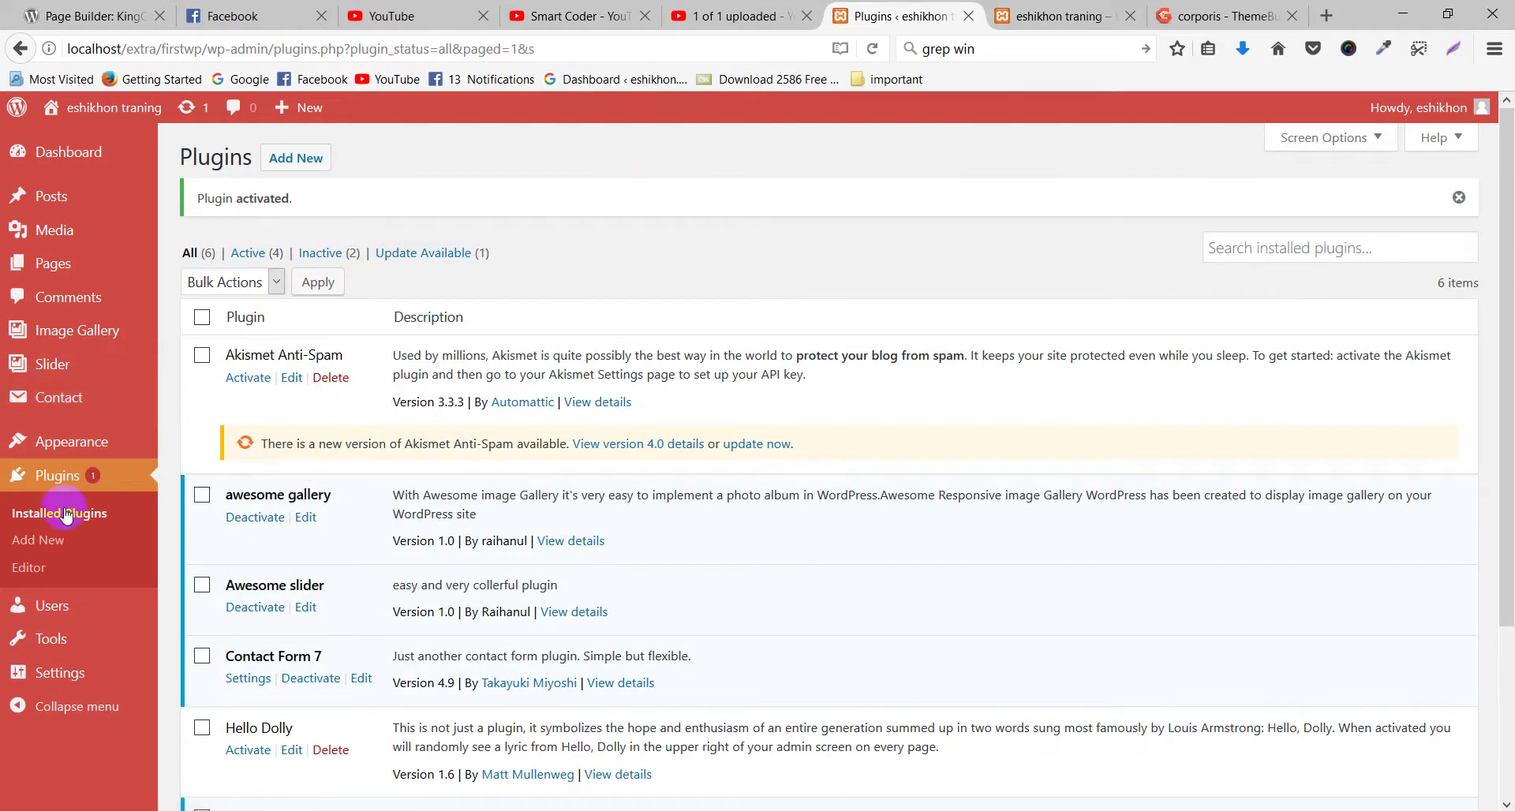
click(48, 400)
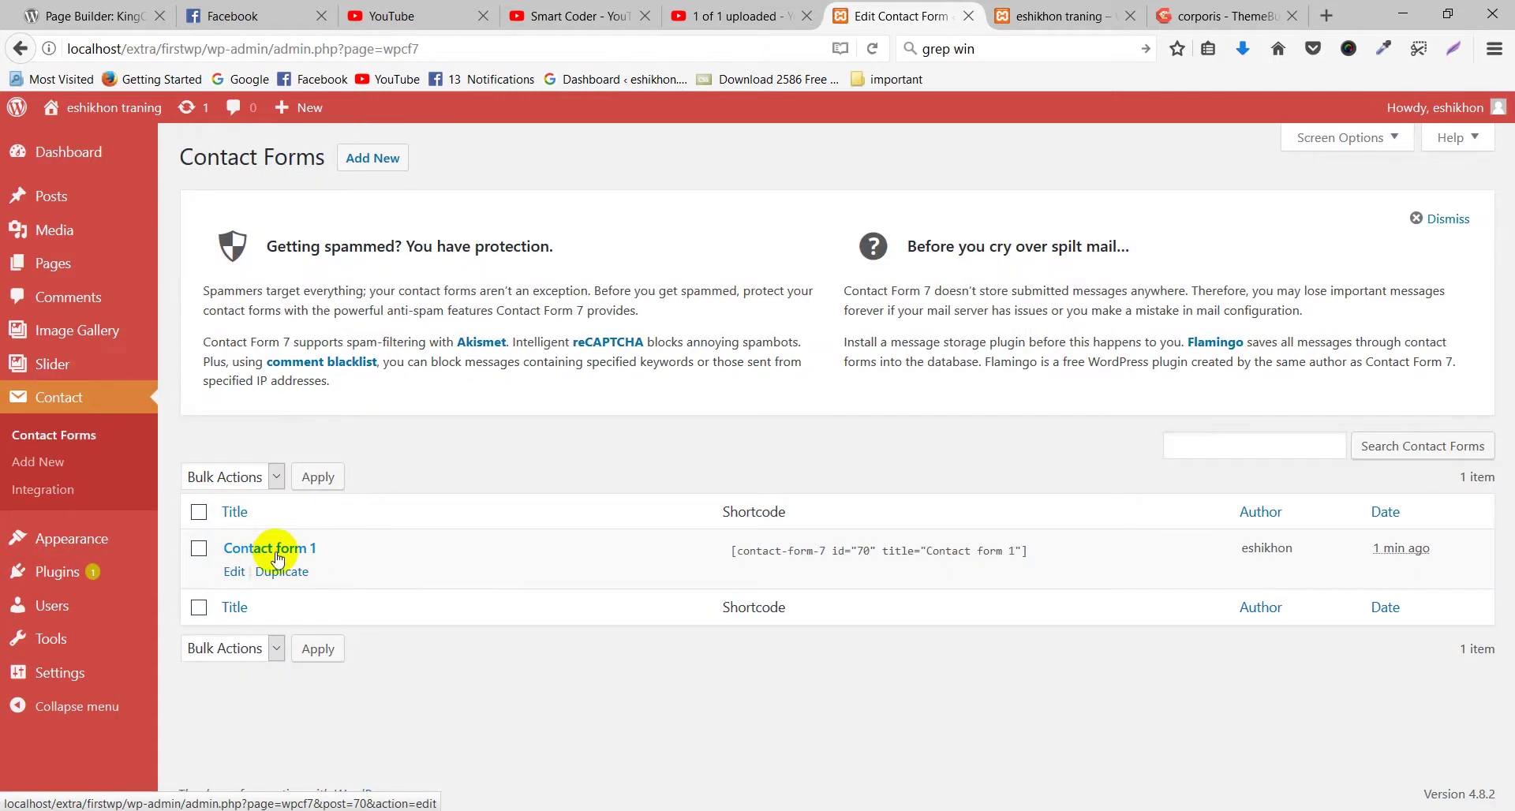
click(303, 553)
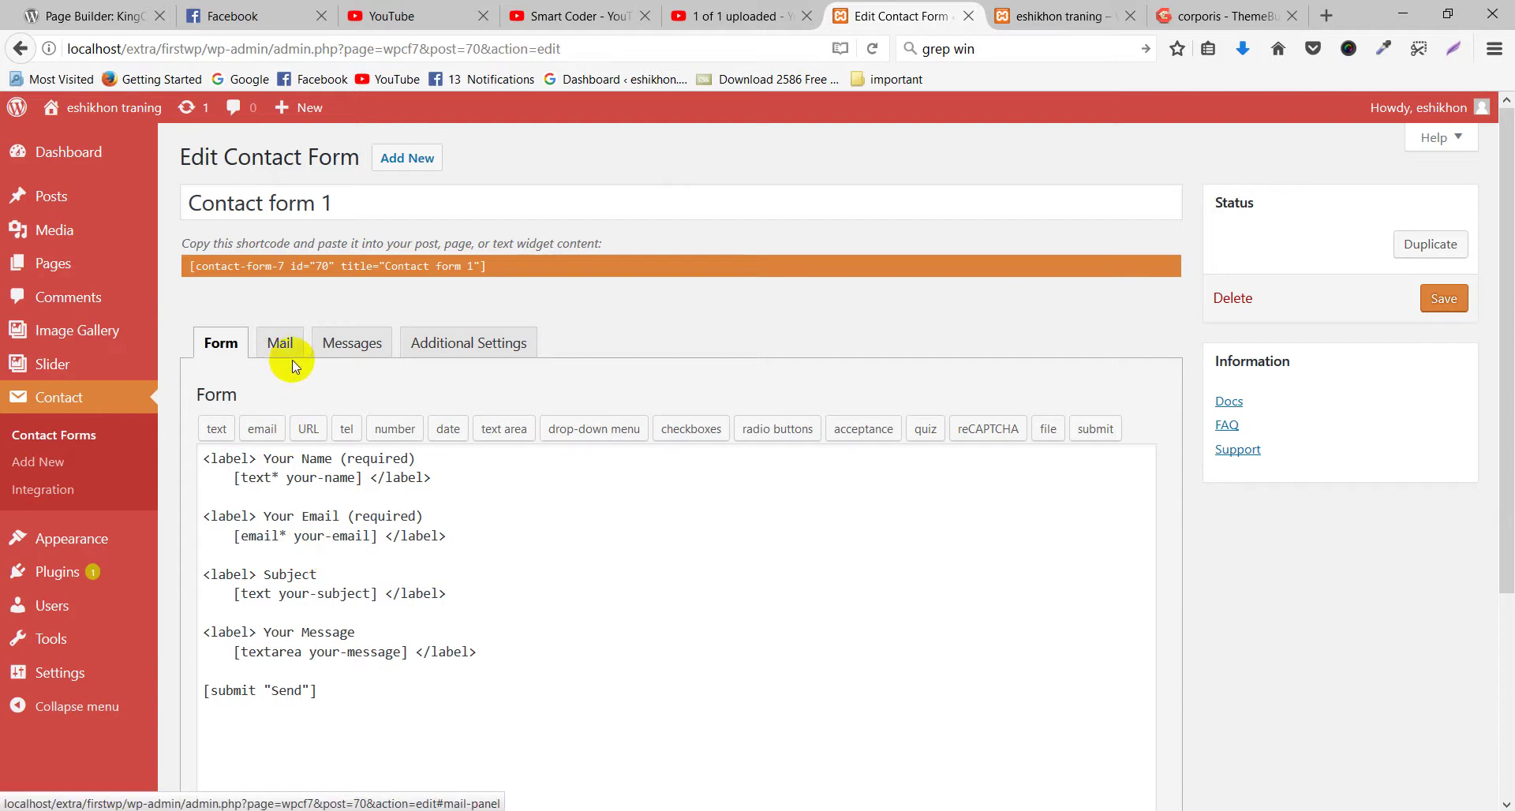
drag(357, 694, 176, 447)
click(357, 632)
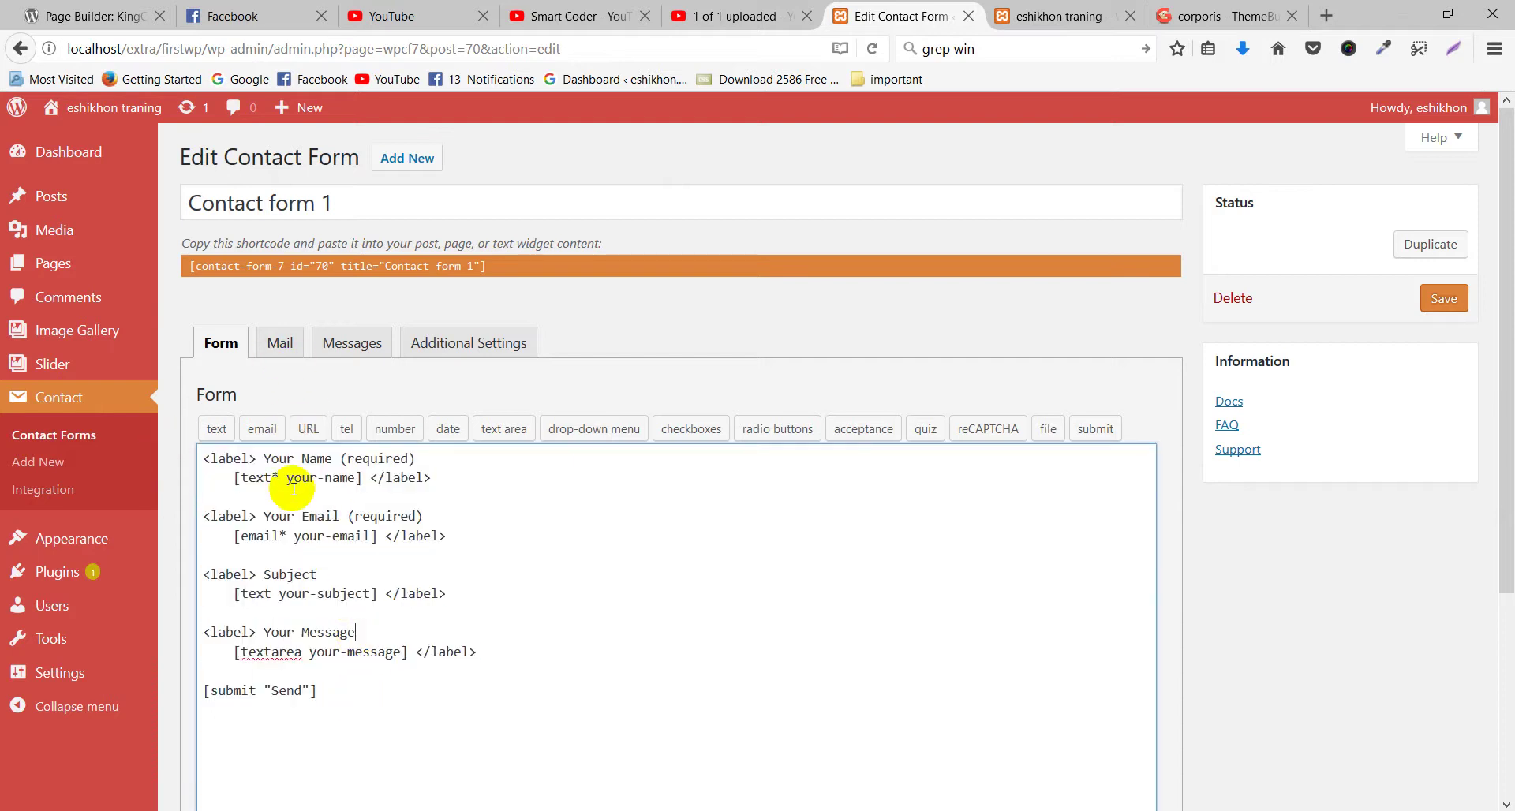
Copy the whole shortcode of Contact form 1.
click(231, 266)
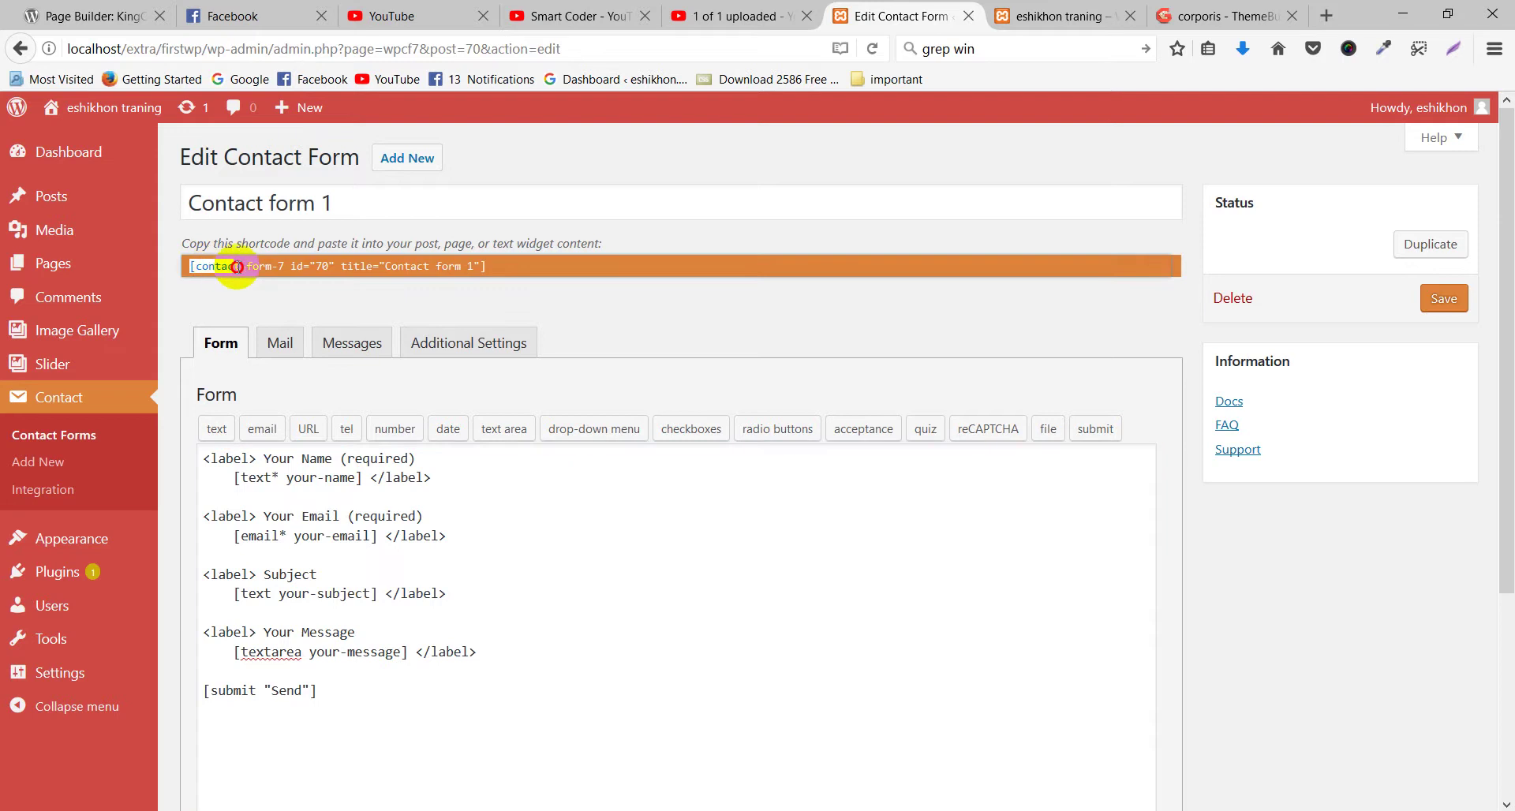
drag(490, 266, 194, 258)
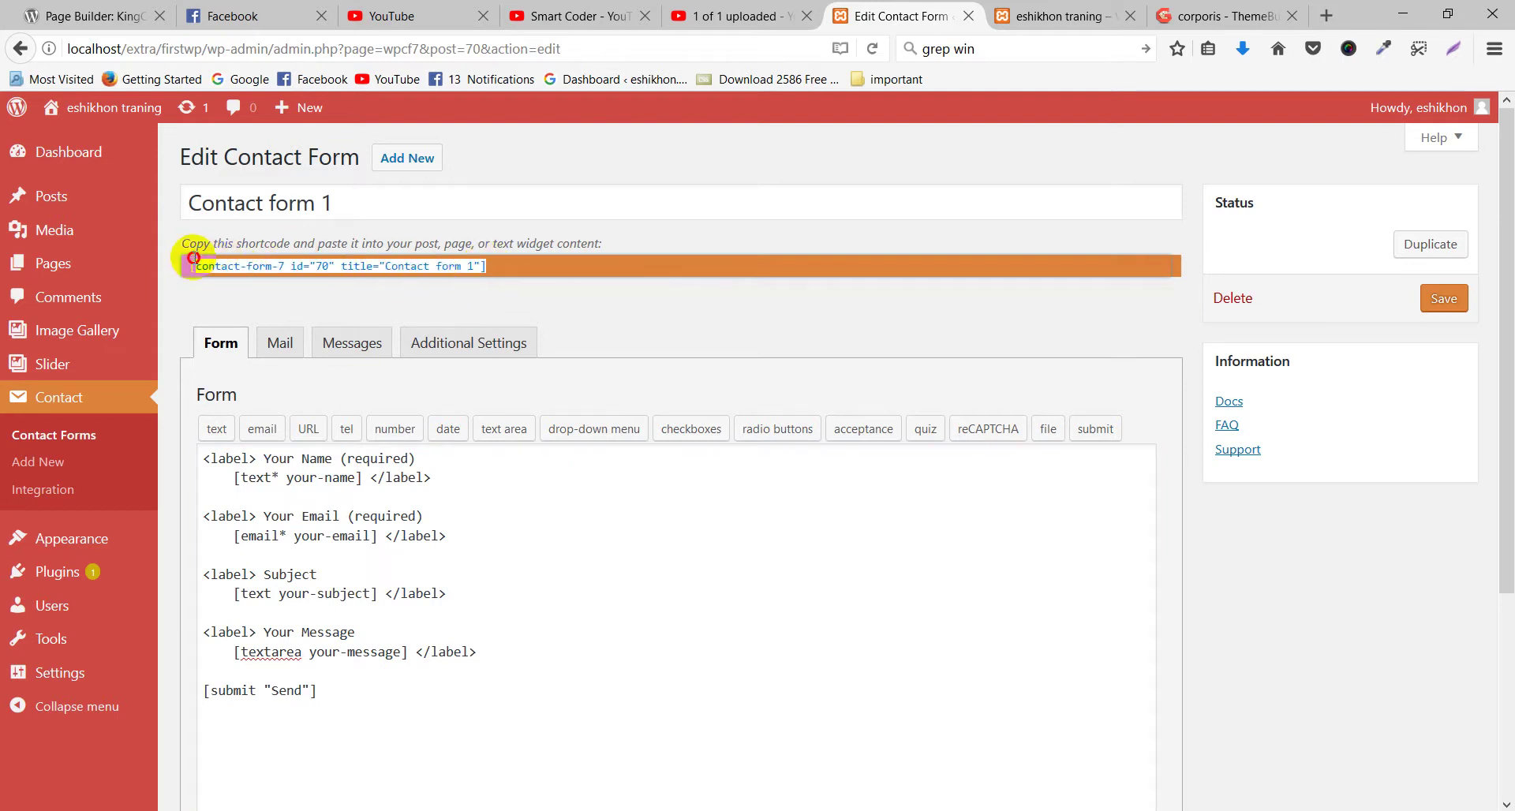
right_click(206, 265)
click(237, 316)
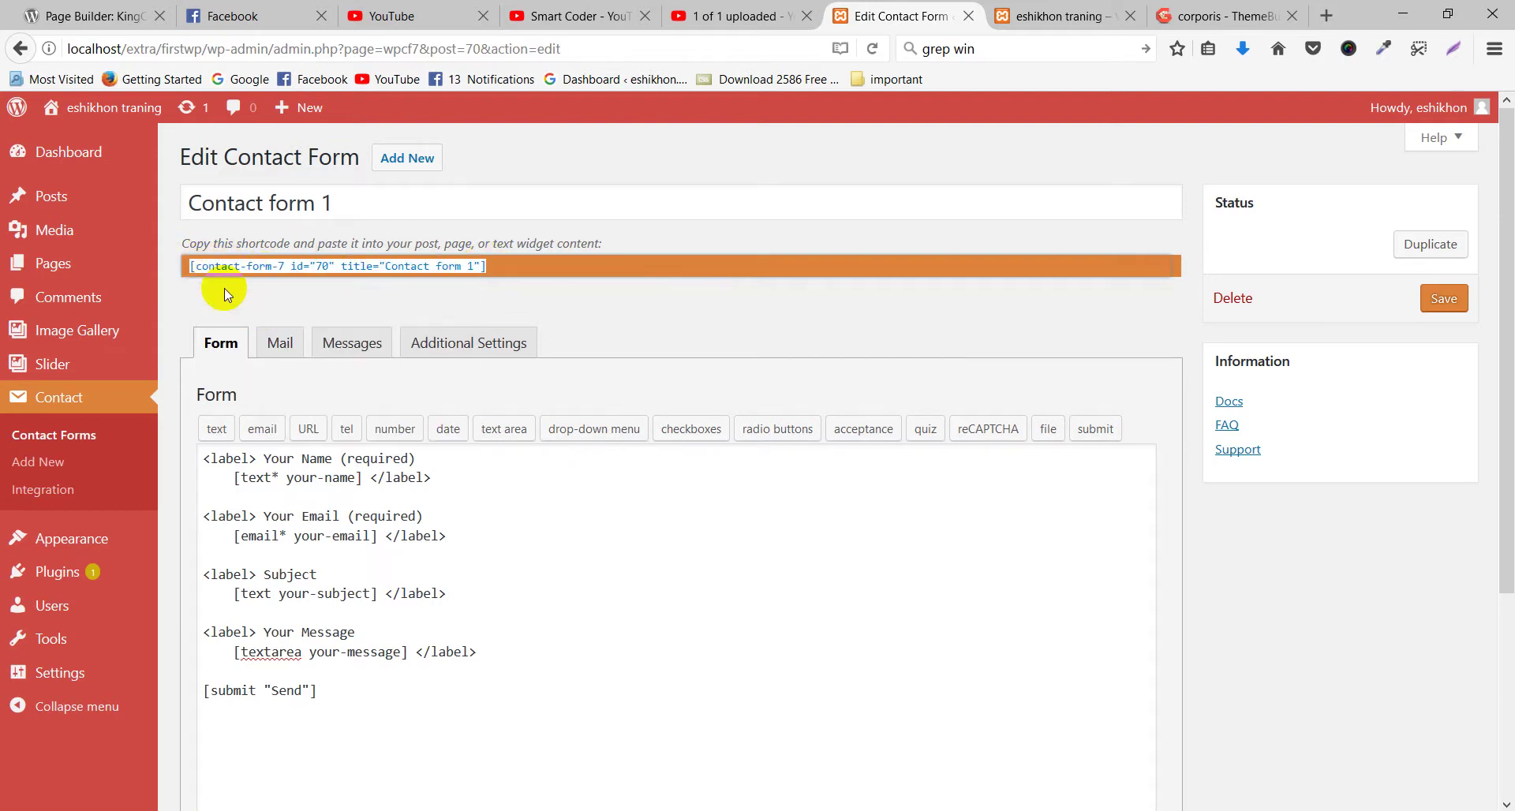
Create a new page titled "contact".
mouse_move(52, 230)
click(52, 263)
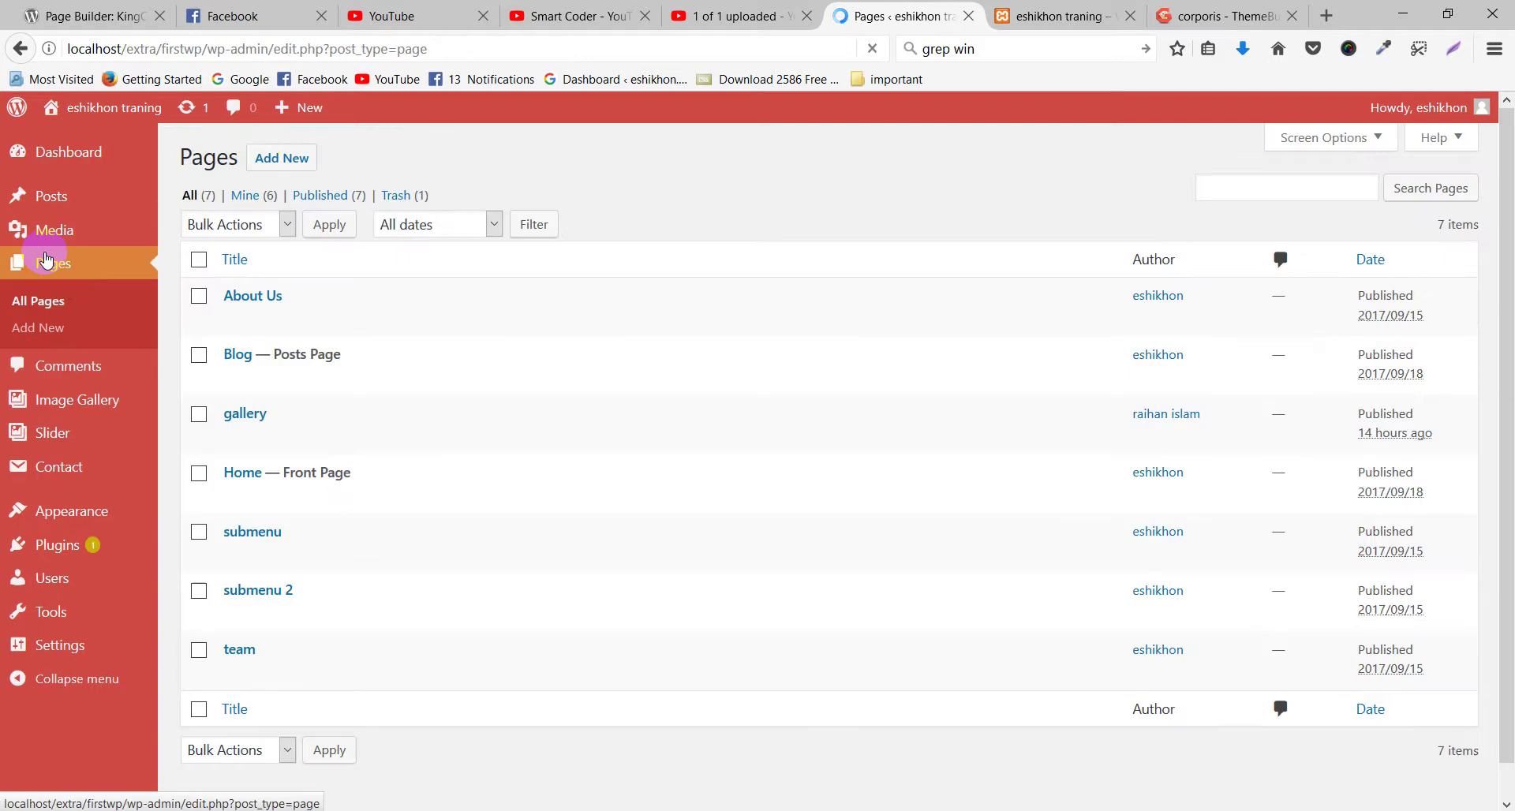
click(282, 157)
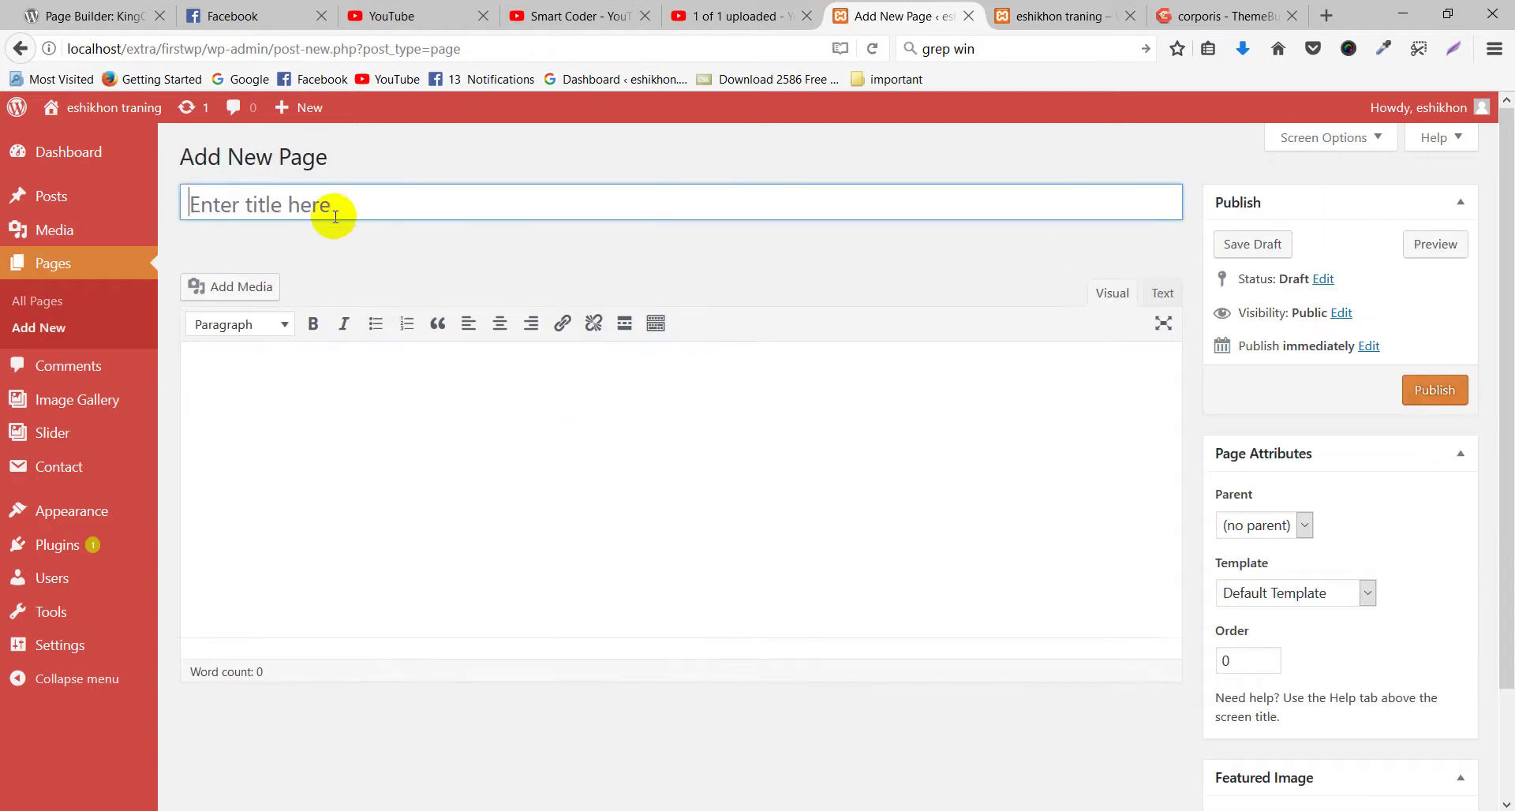
click(331, 210)
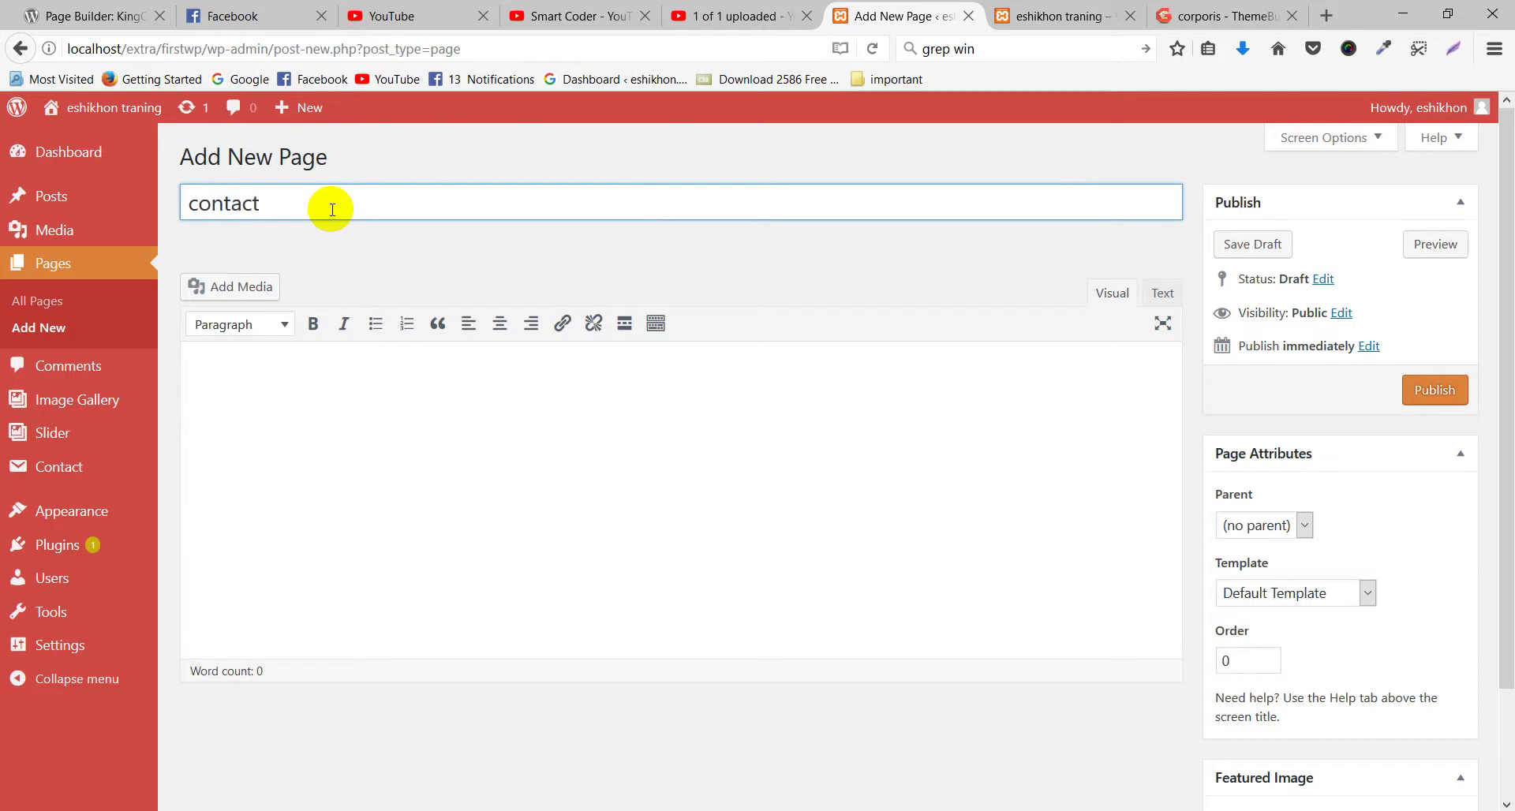
Paste the shortcode [contact-form-7 id="70" title="Contact form 1"] into the contact page's body and publish the page.
click(305, 363)
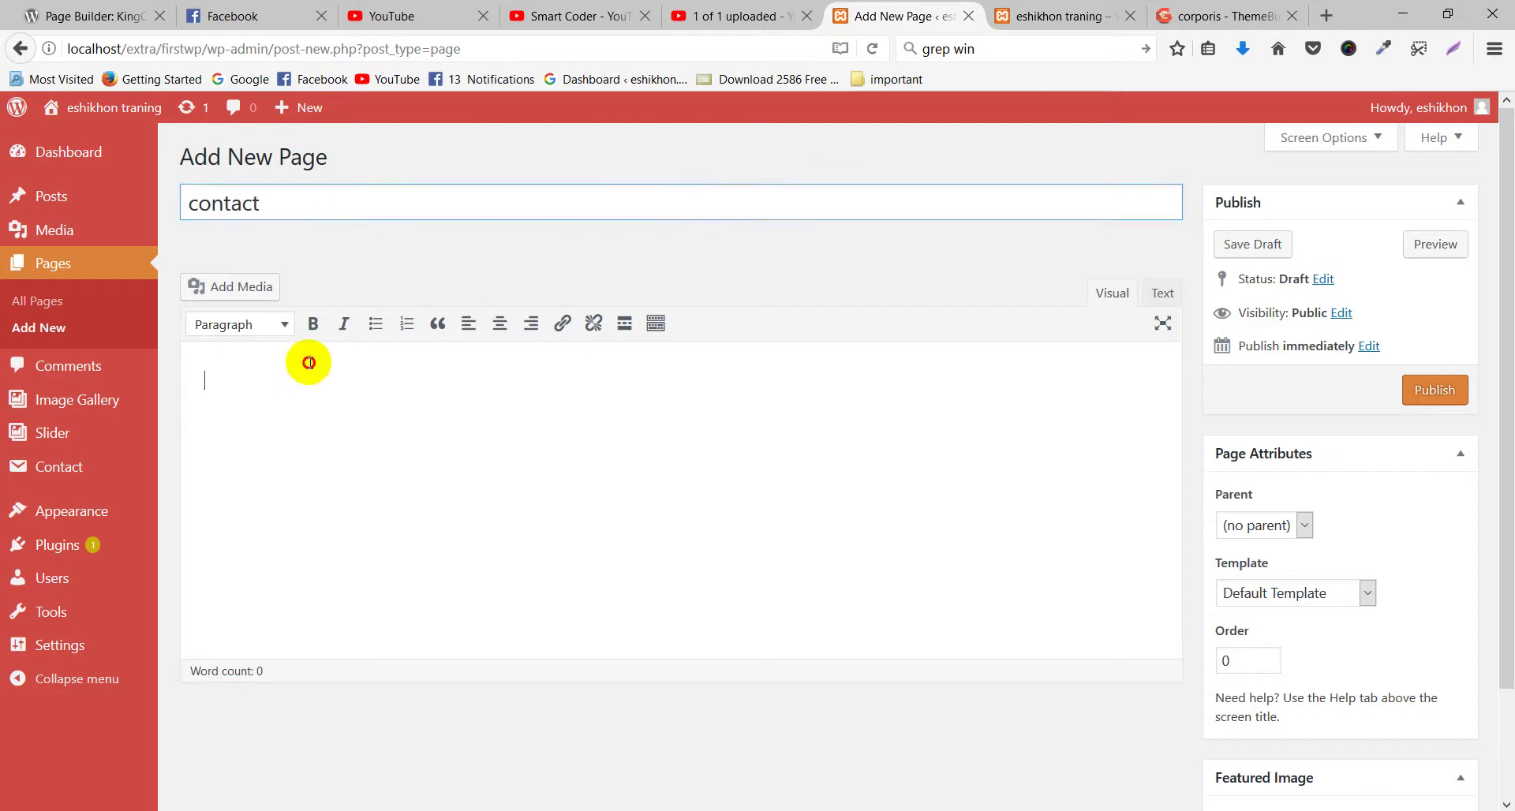
right_click(263, 378)
click(305, 448)
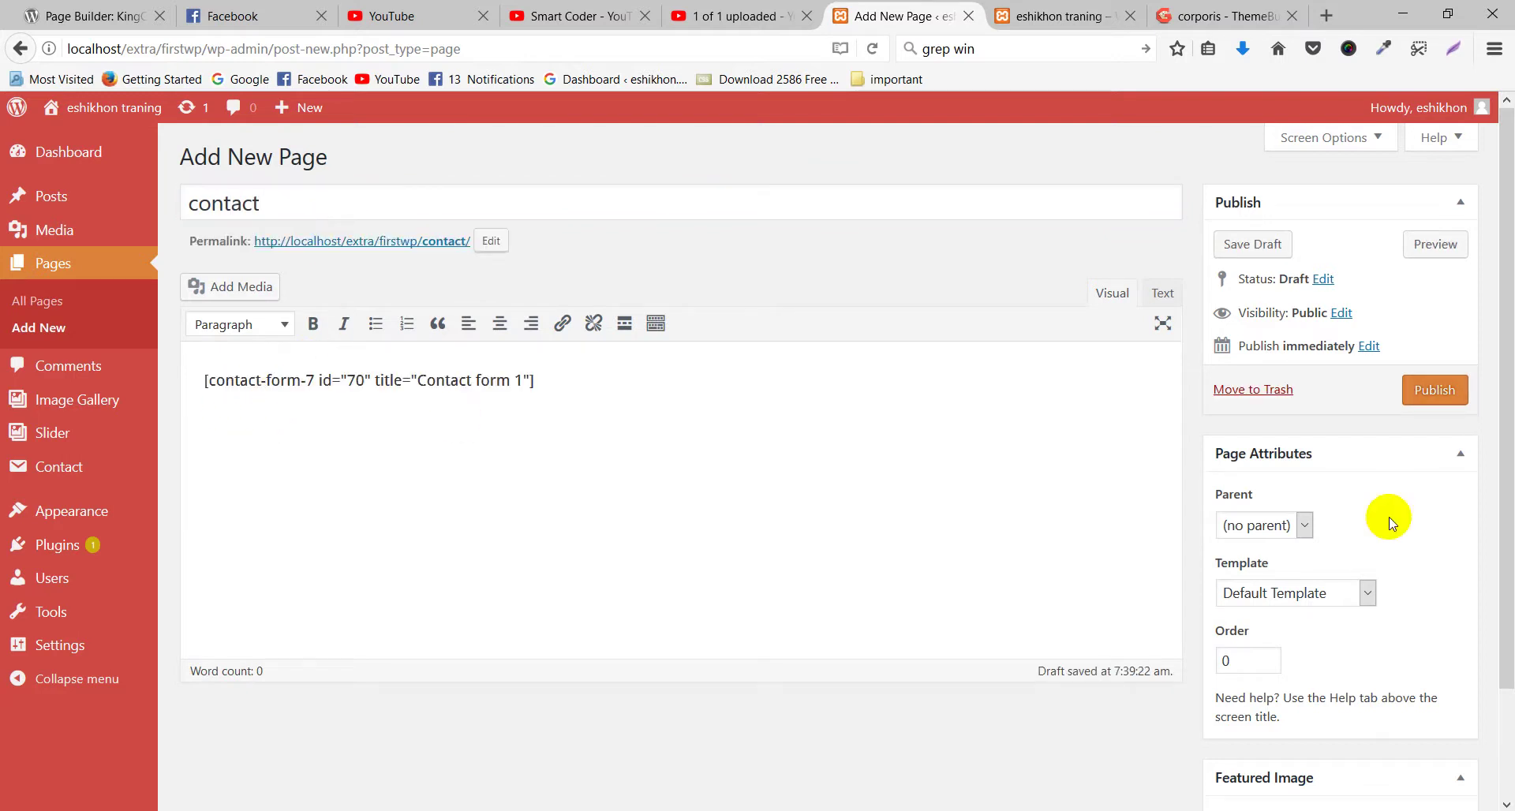
click(1448, 393)
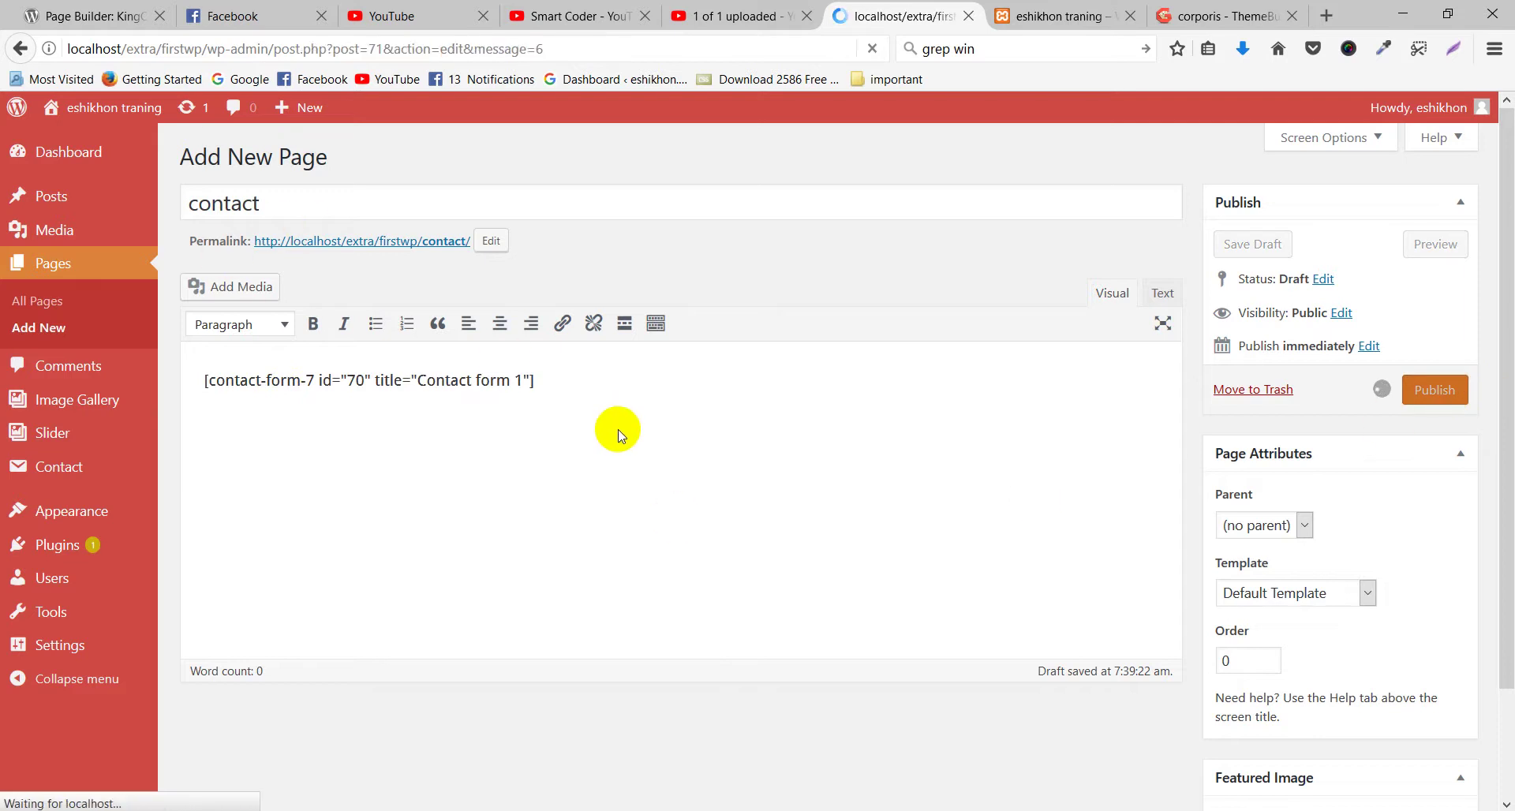
Add the contact page to the site's navigation menu named "new" and save the menu.
mouse_move(64, 514)
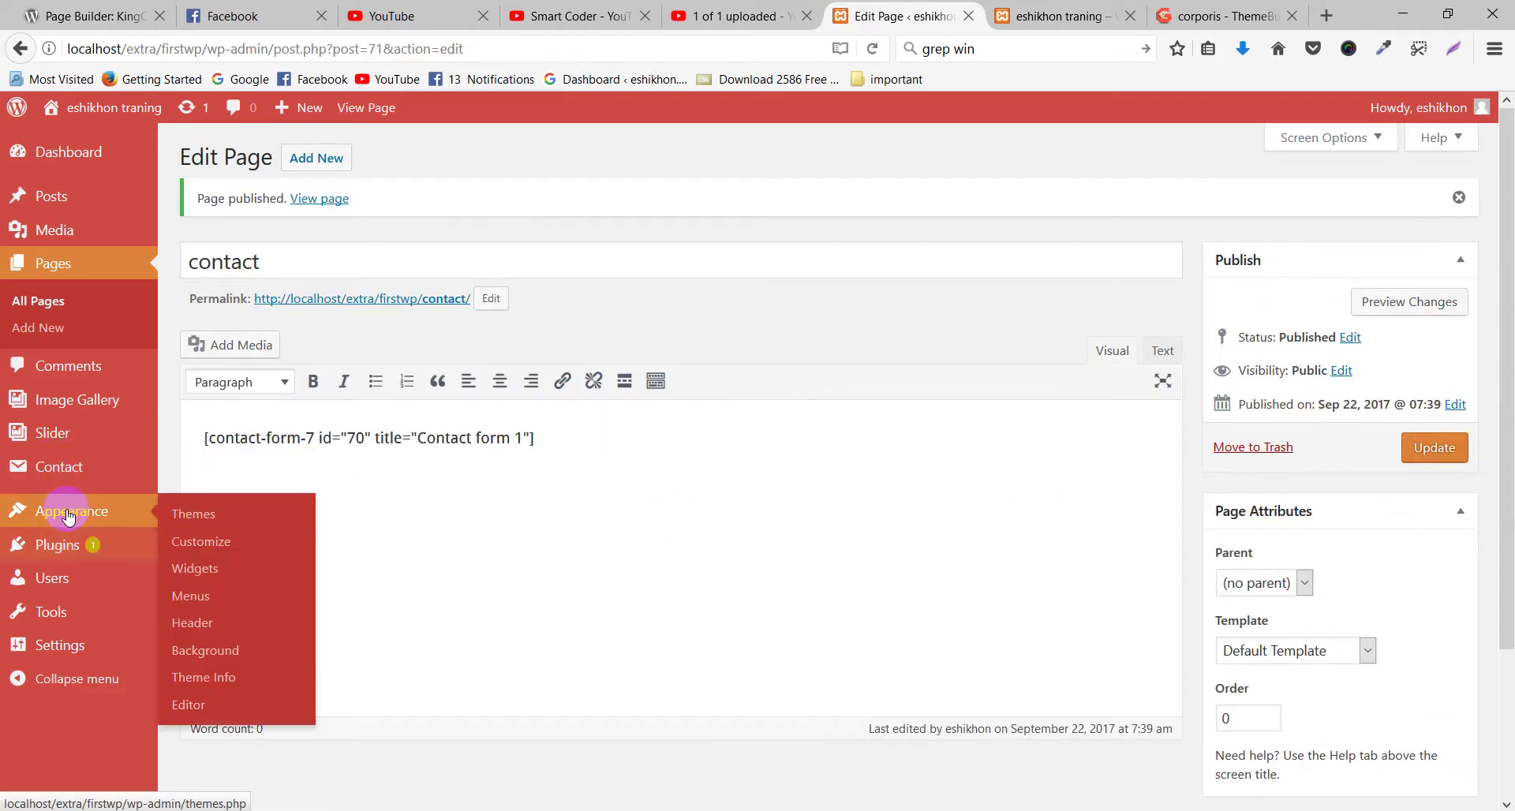
click(199, 598)
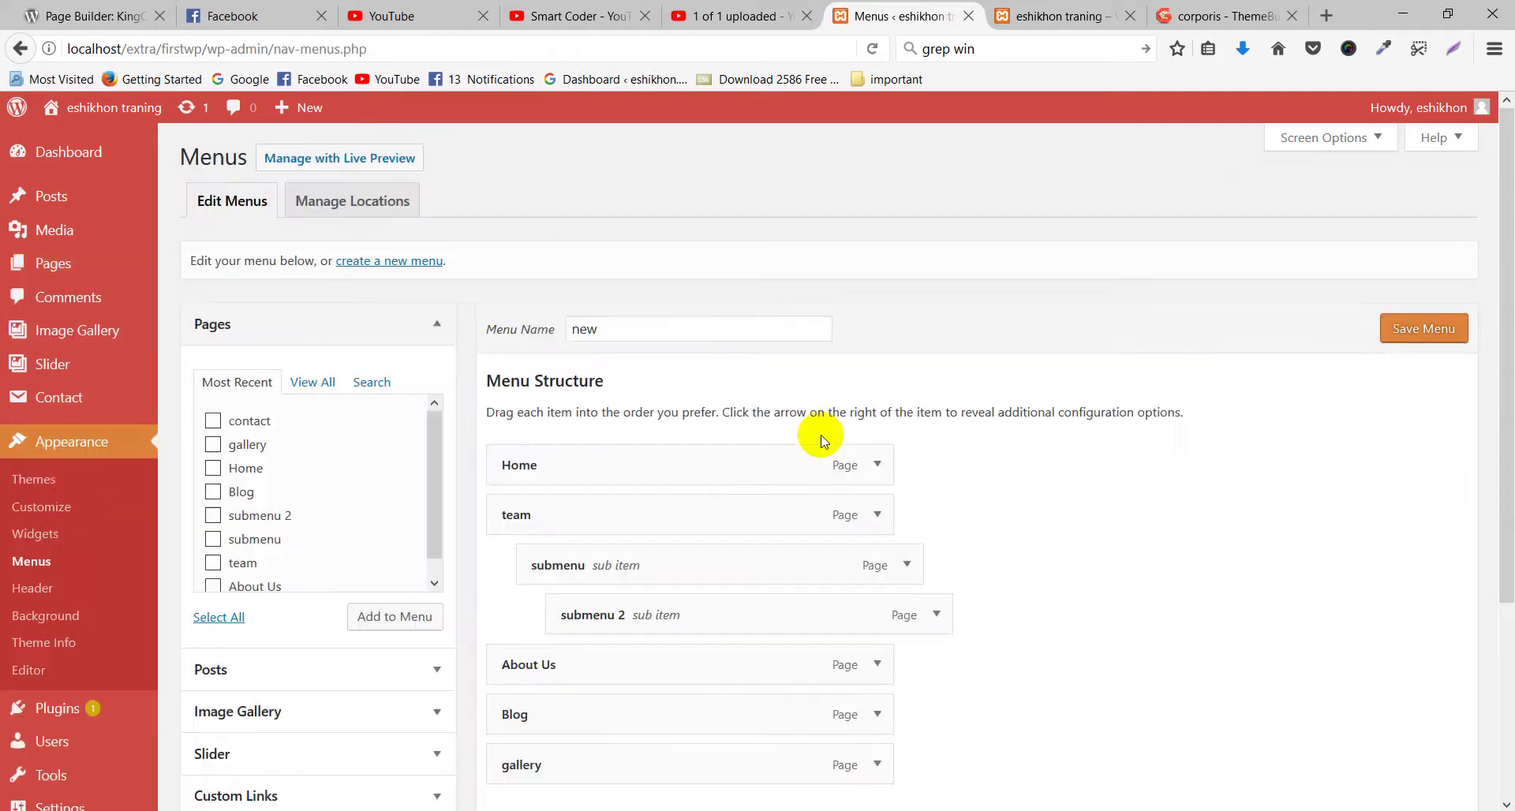
click(261, 420)
click(387, 616)
scroll(1032, 728, down, 3)
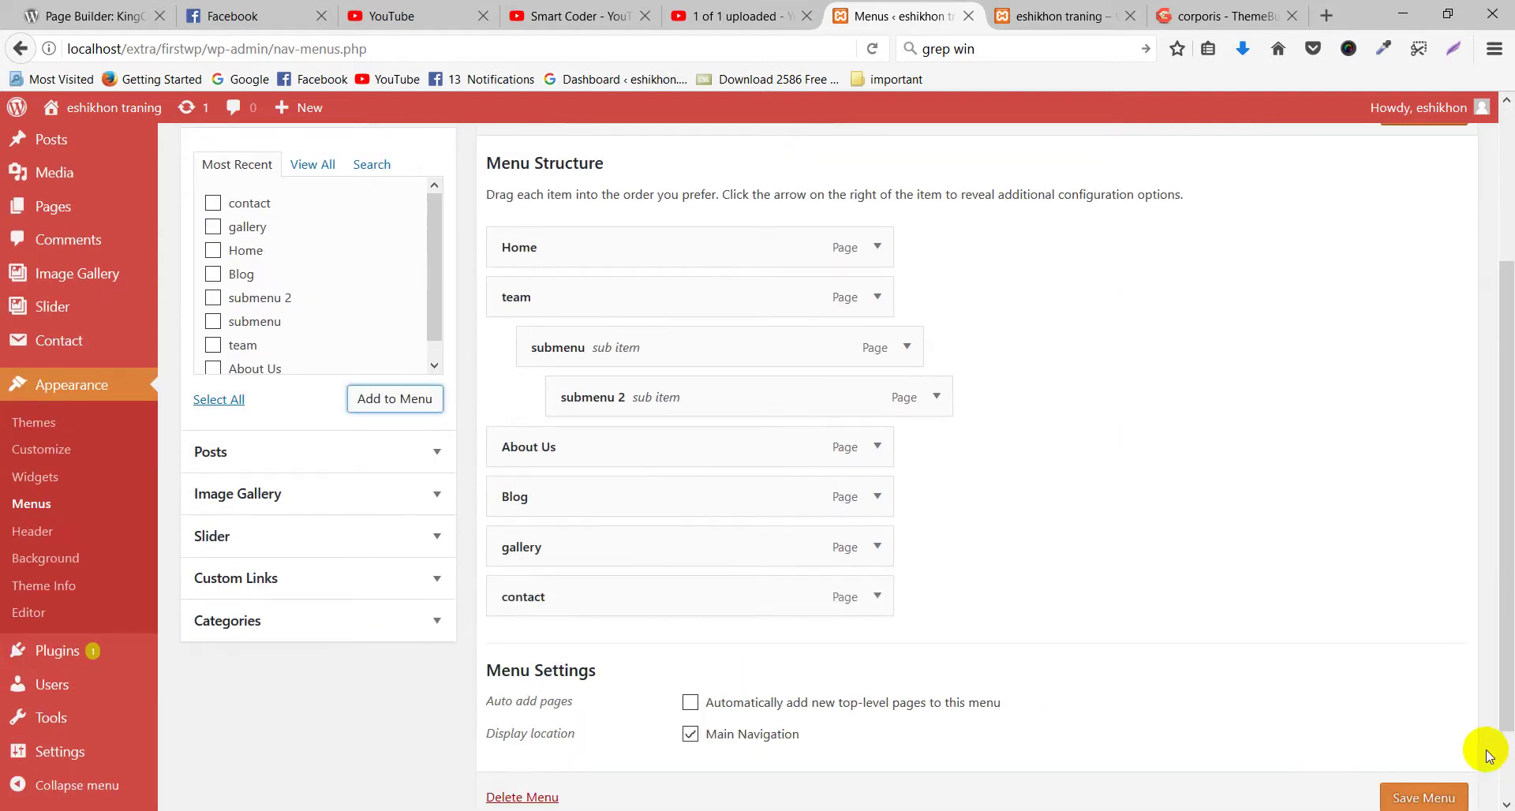
click(1435, 799)
Reload the live site, open its contact page and check the form's name, email, subject and message fields.
click(1038, 19)
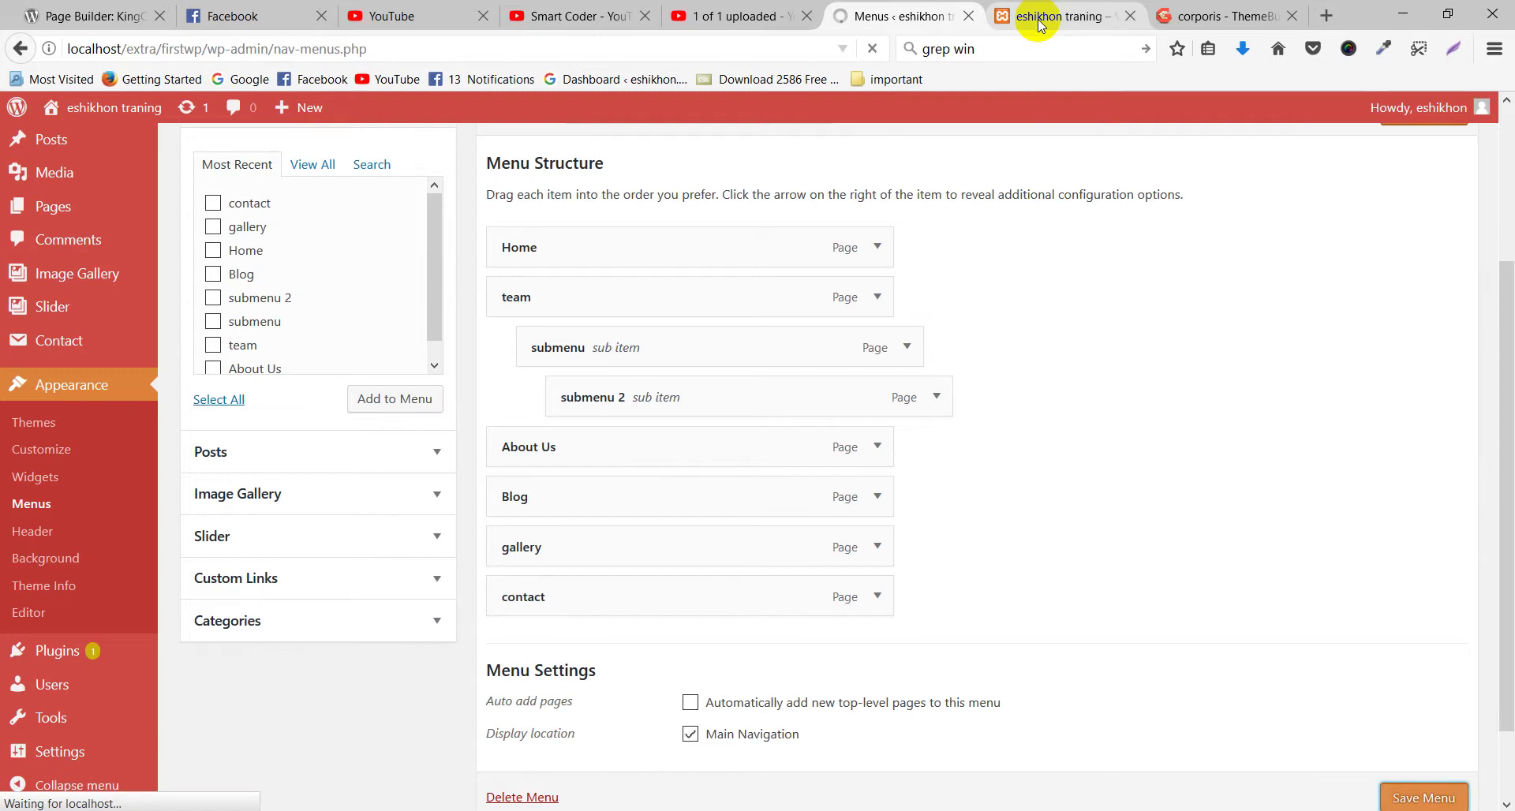
right_click(672, 173)
click(785, 190)
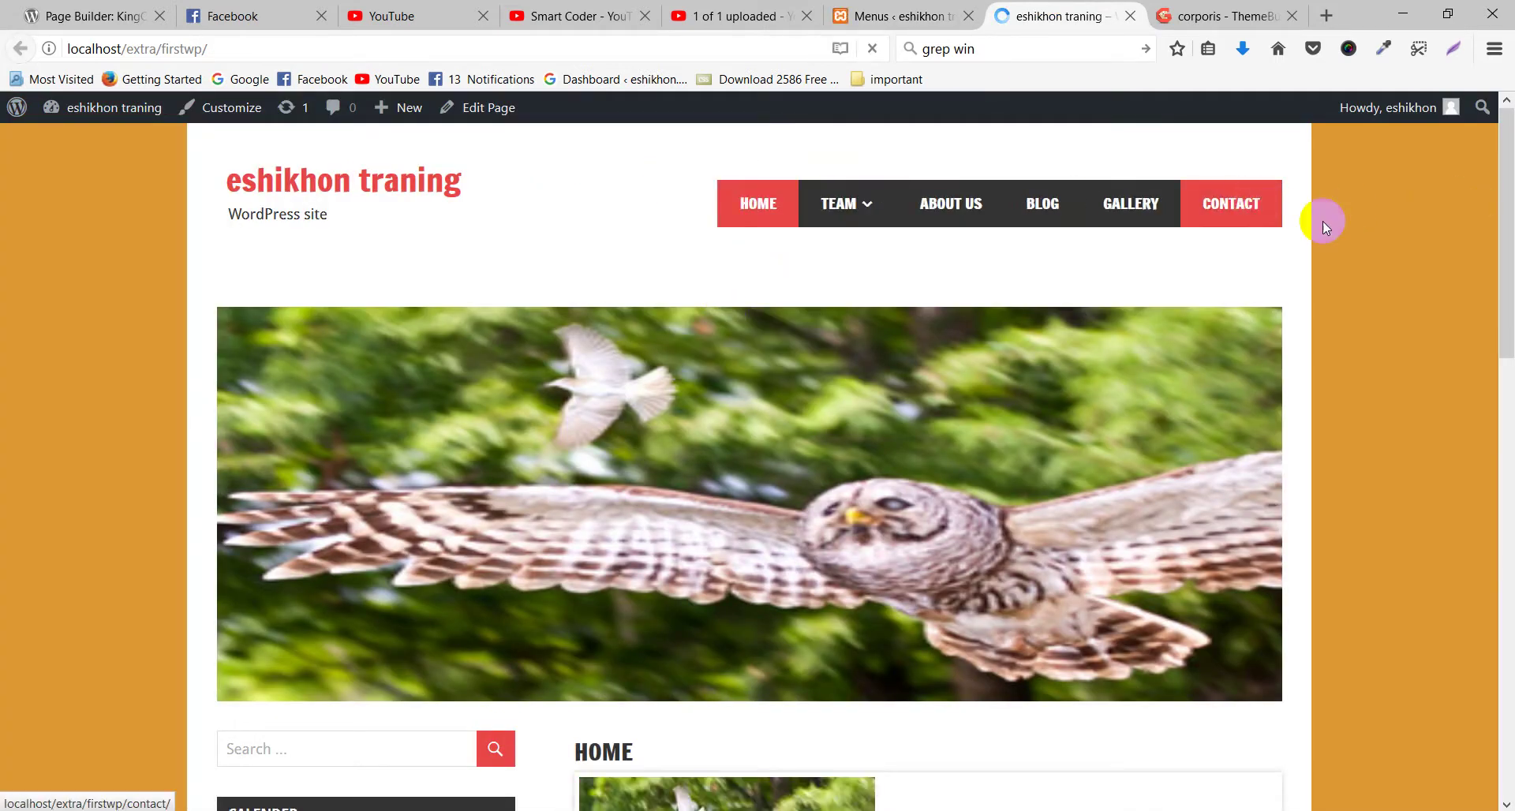
click(1240, 204)
scroll(1347, 308, down, 3)
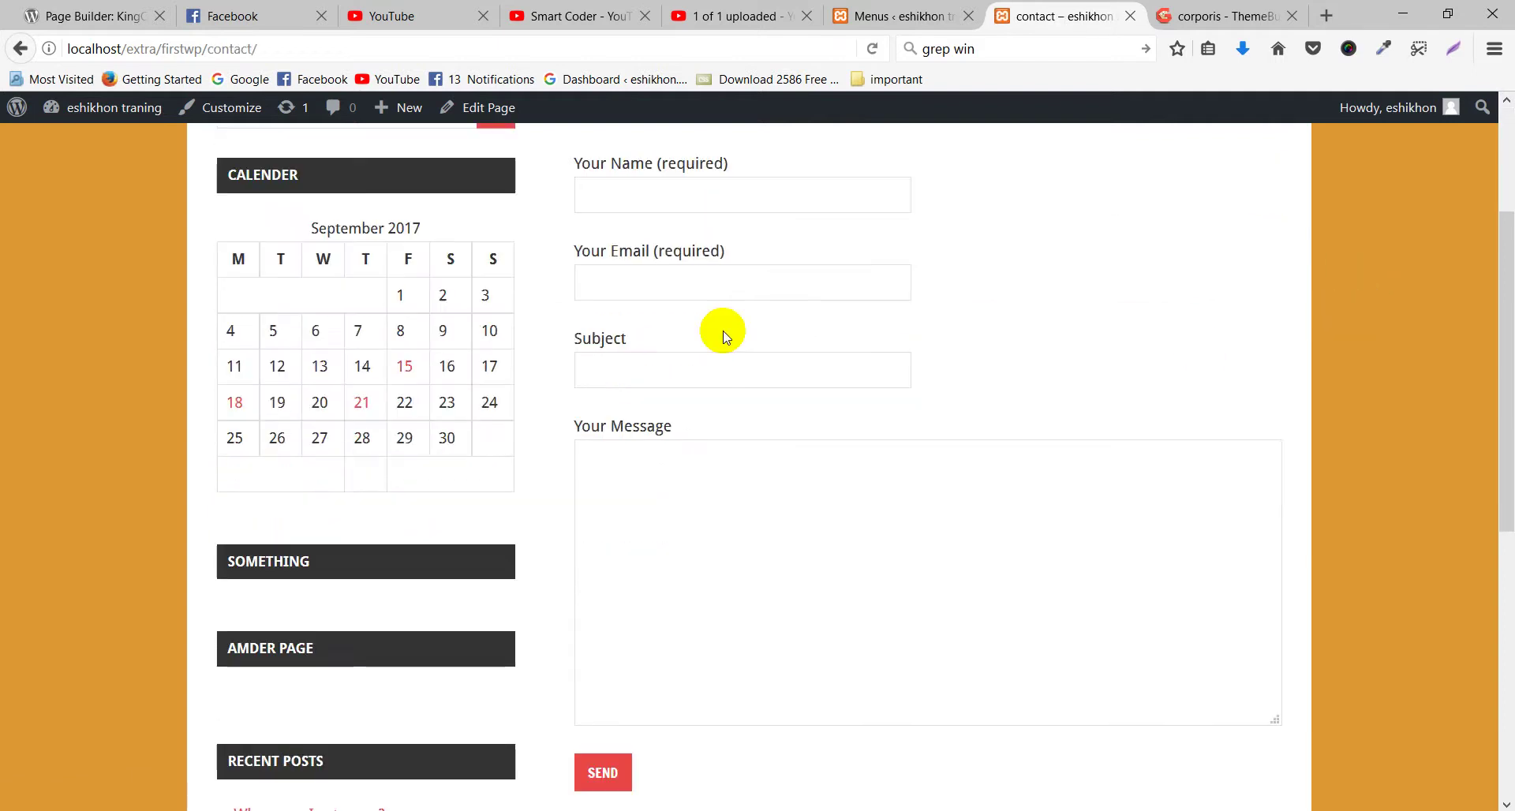
click(615, 194)
click(619, 273)
click(626, 363)
click(663, 480)
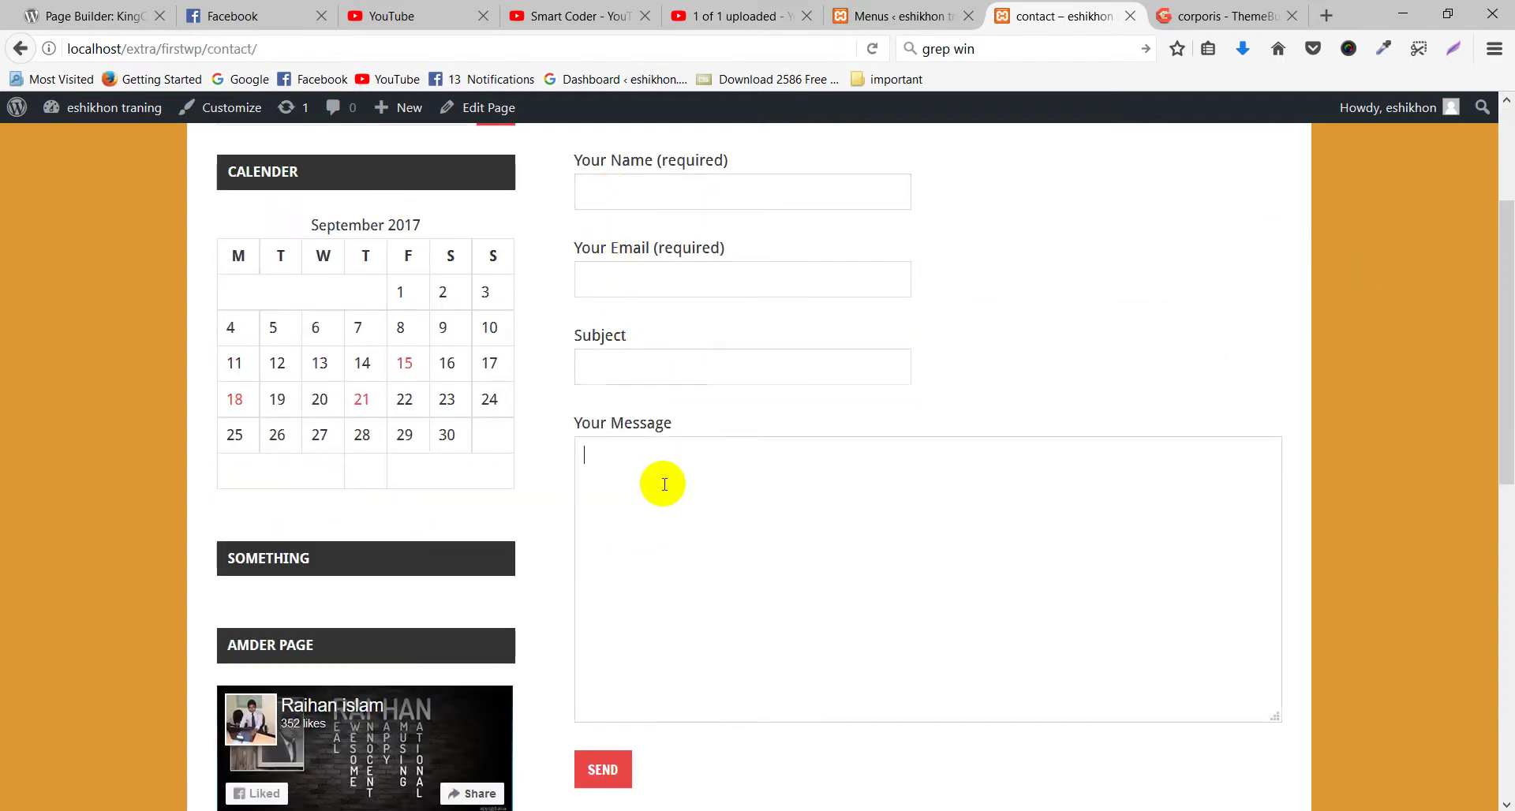
Fill in the live contact form's name with "dsf" and its subject with "dsfds", leaving the required email empty.
scroll(766, 507, down, 2)
scroll(766, 508, down, 2)
scroll(689, 602, up, 7)
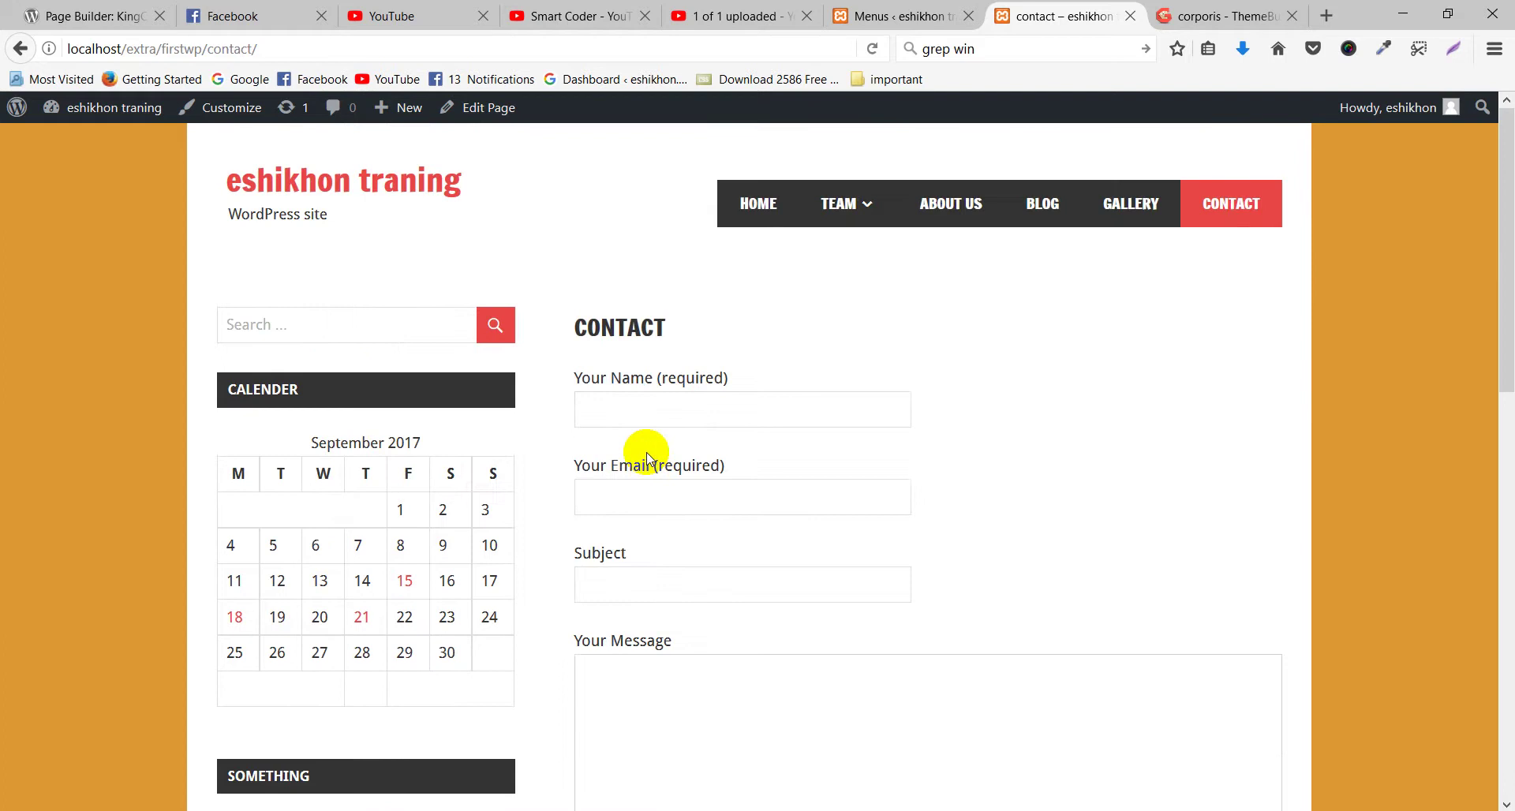
click(636, 416)
text(dsf)
click(594, 485)
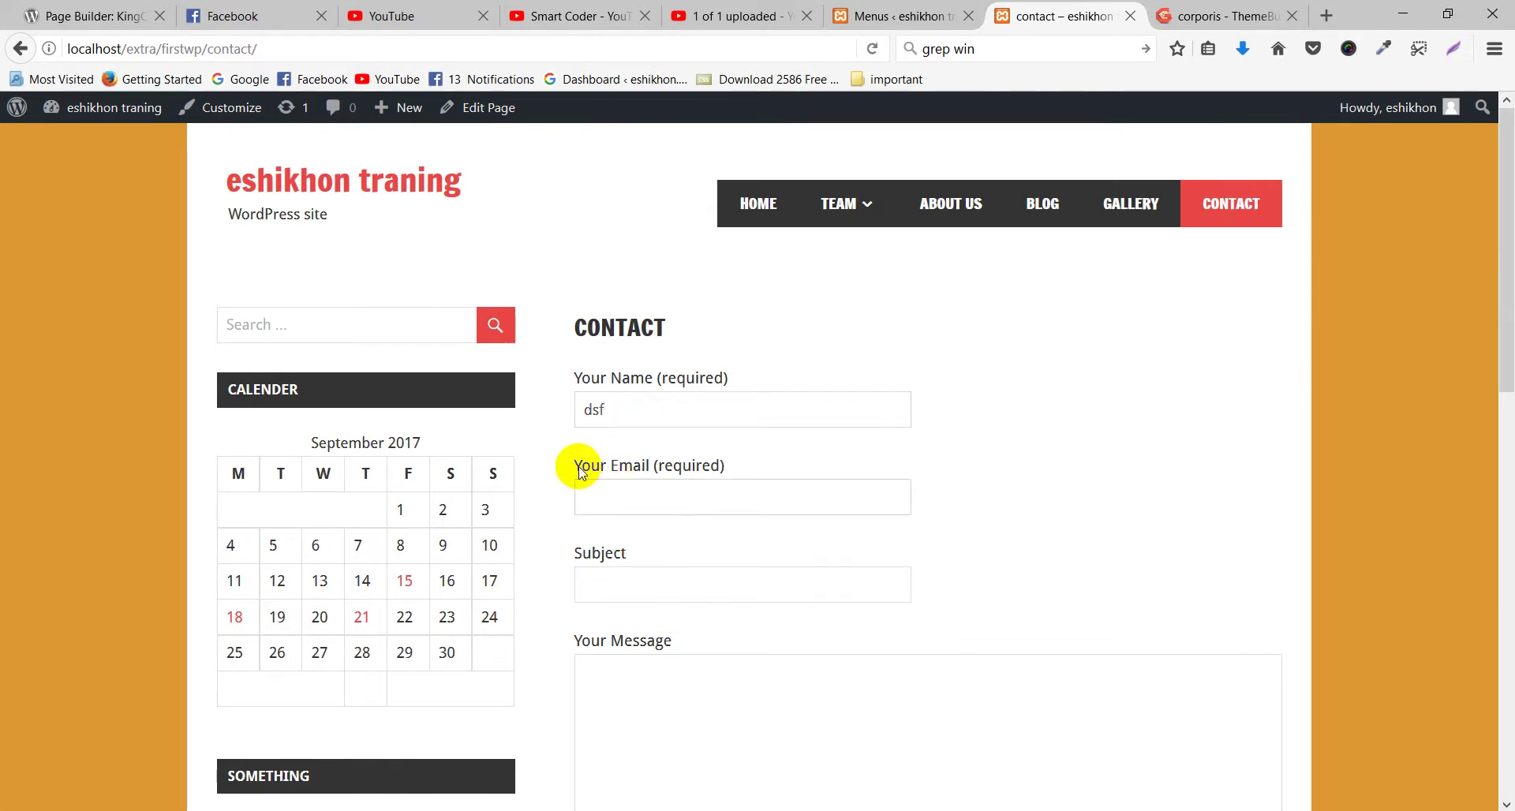
click(647, 588)
text(dsfds)
Enter "dfds" as the contact form's message and submit the form.
click(611, 674)
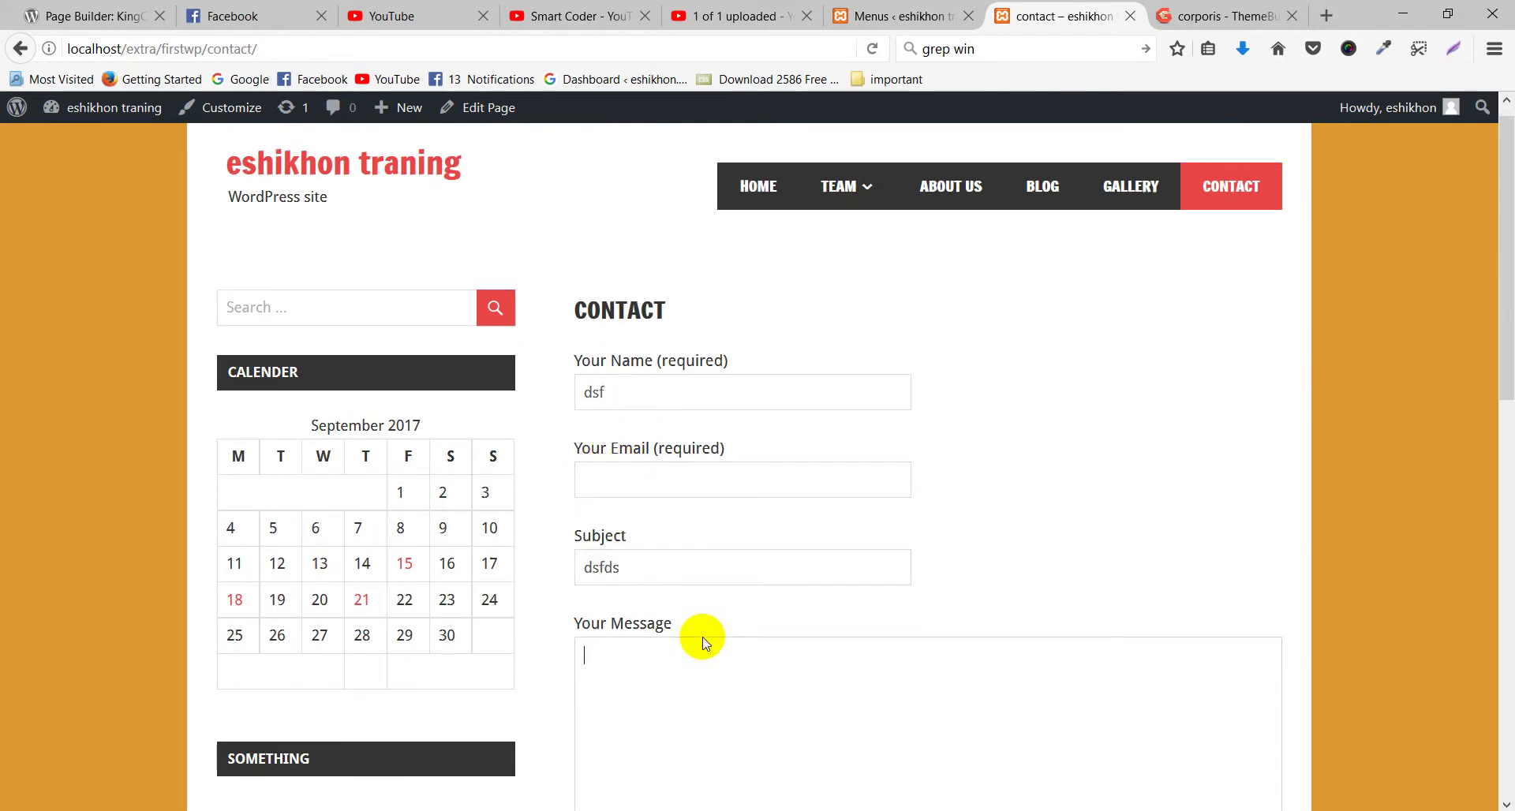
scroll(700, 640, down, 3)
scroll(673, 603, down, 10)
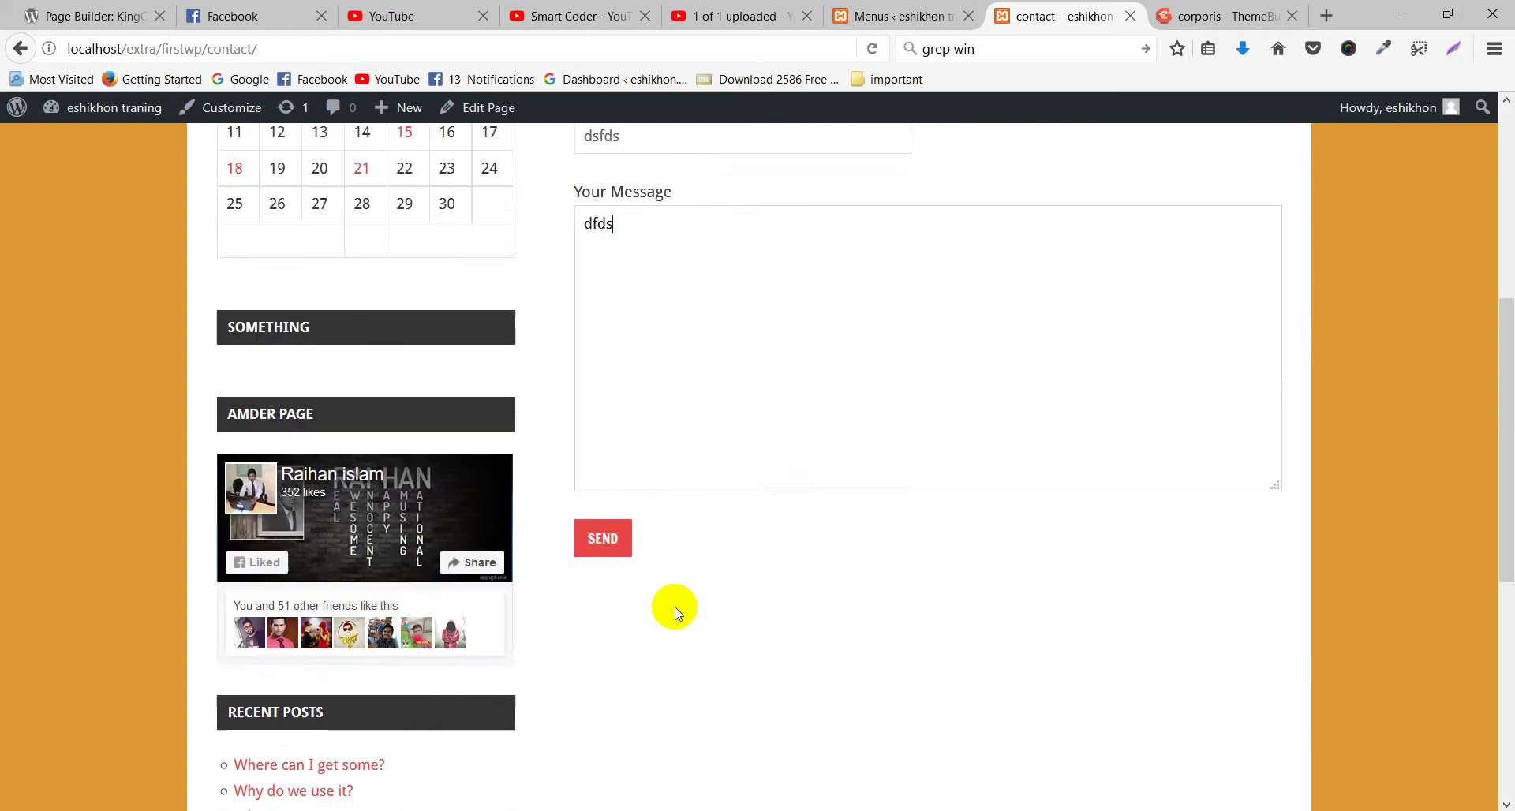
click(601, 456)
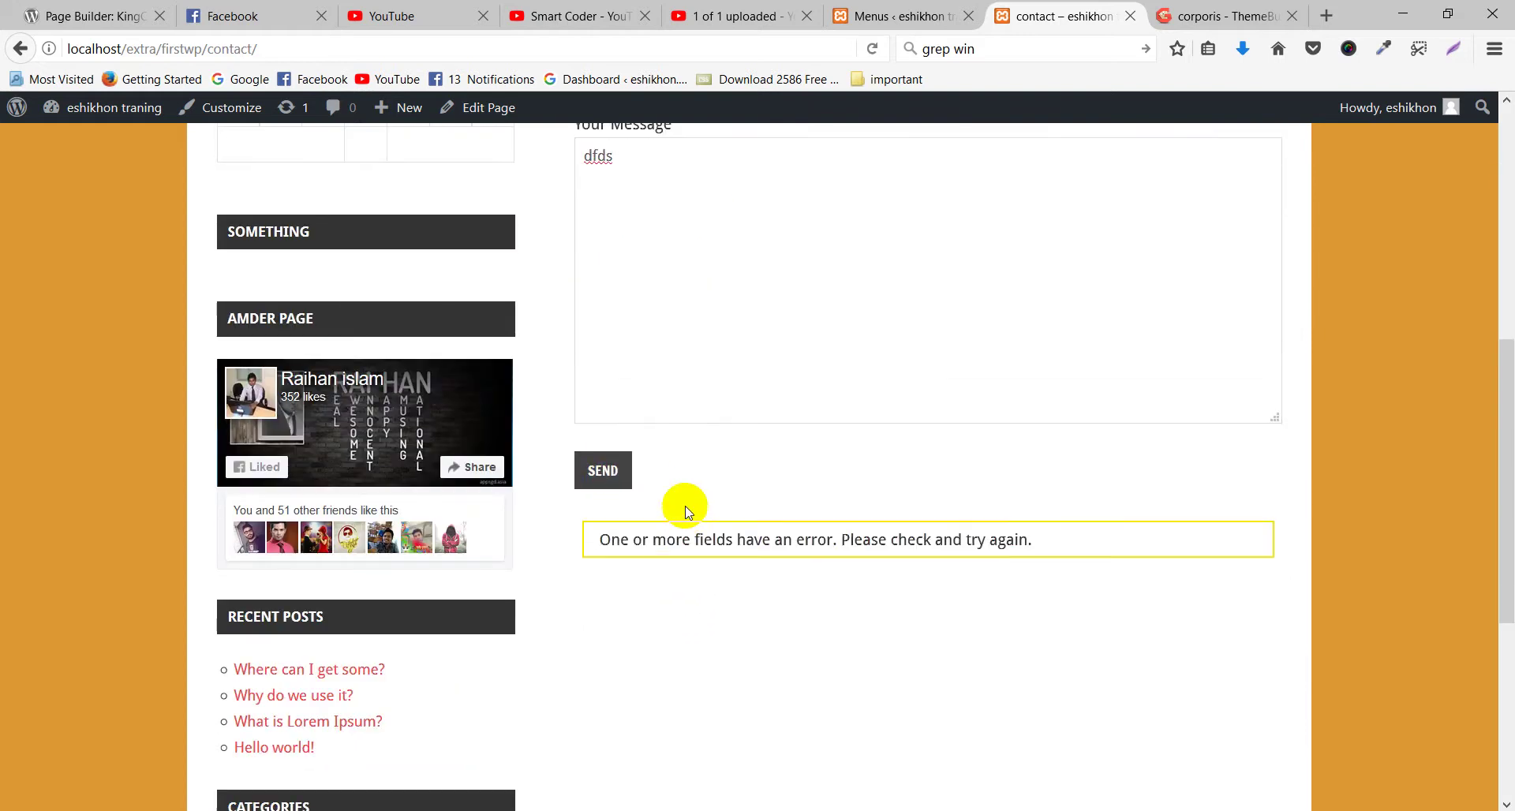
Examine the validation message below the submitted form and the notice at the required email field.
double_click(714, 540)
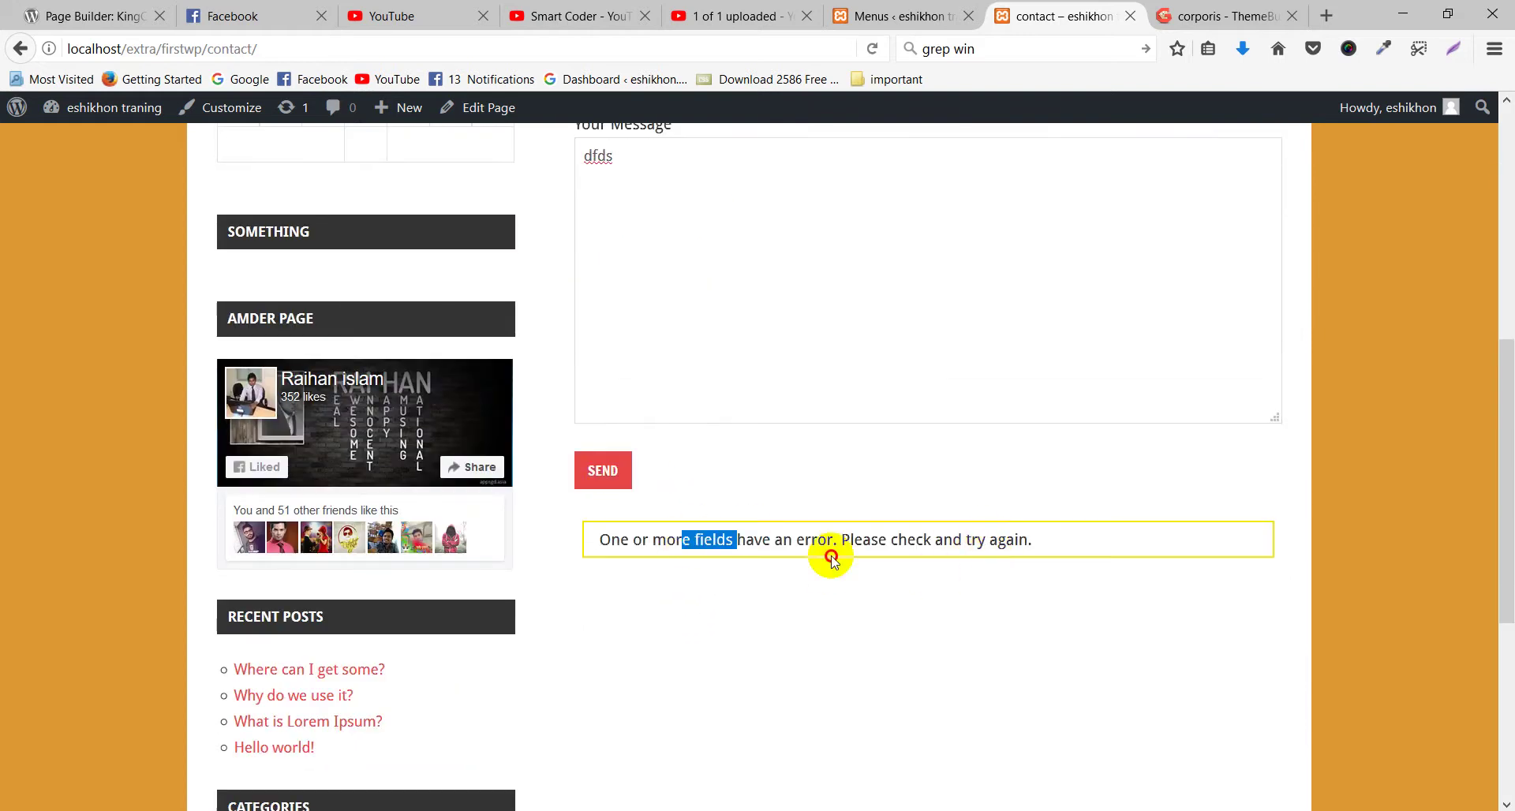
click(907, 615)
scroll(913, 624, up, 4)
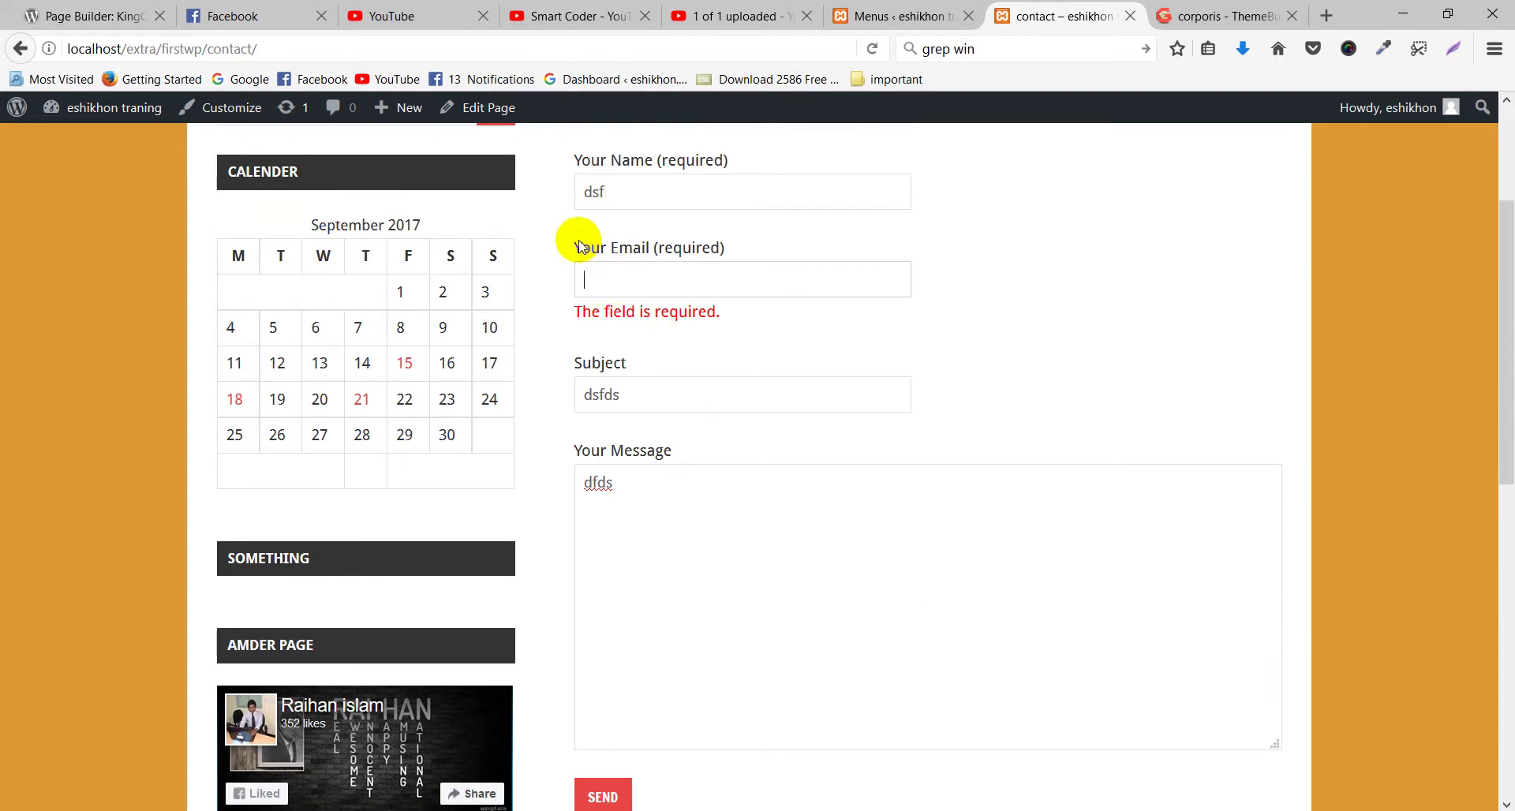
drag(653, 249, 720, 251)
click(591, 279)
scroll(641, 265, up, 3)
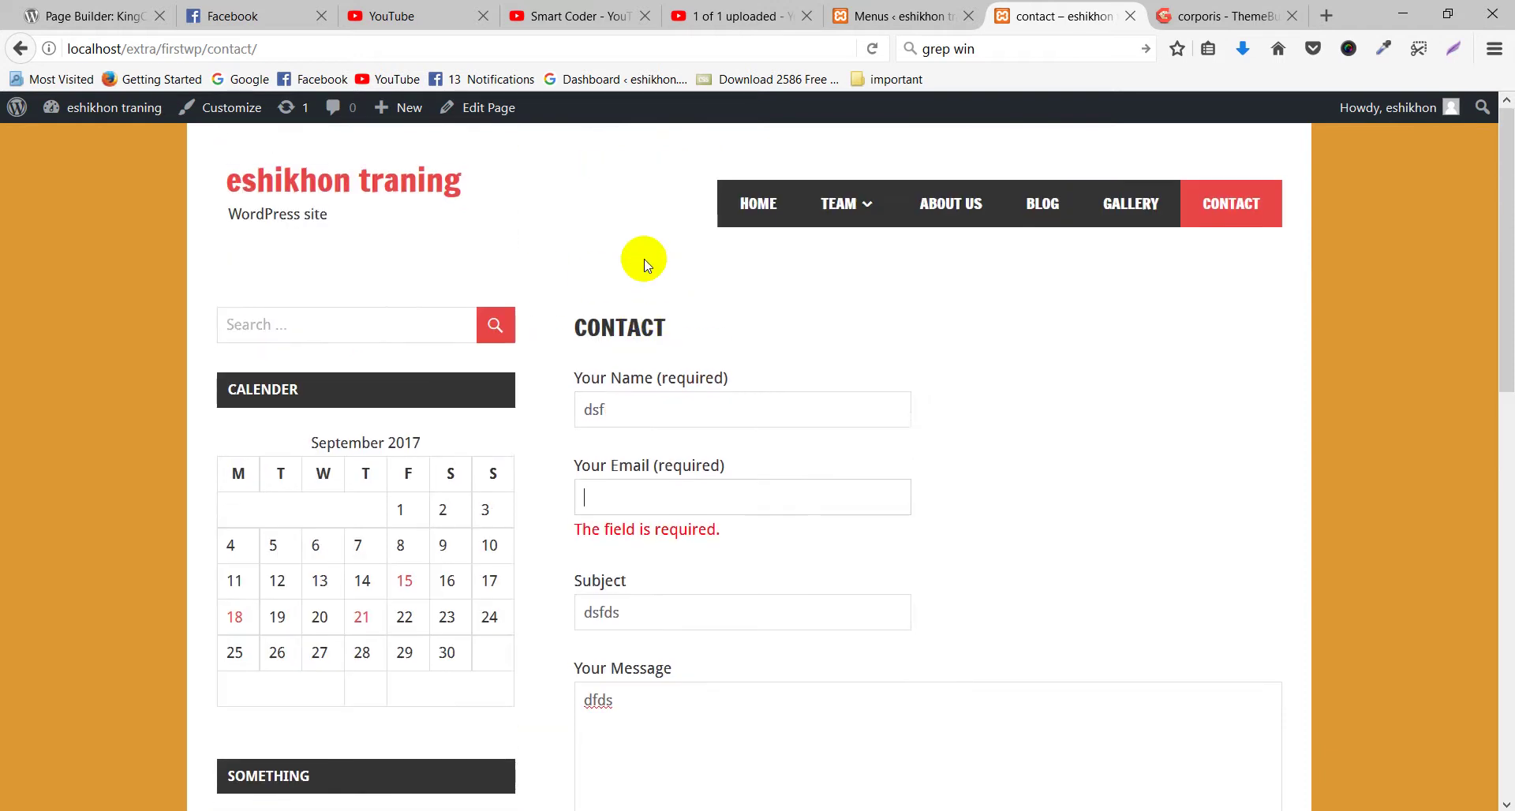
scroll(626, 406, down, 2)
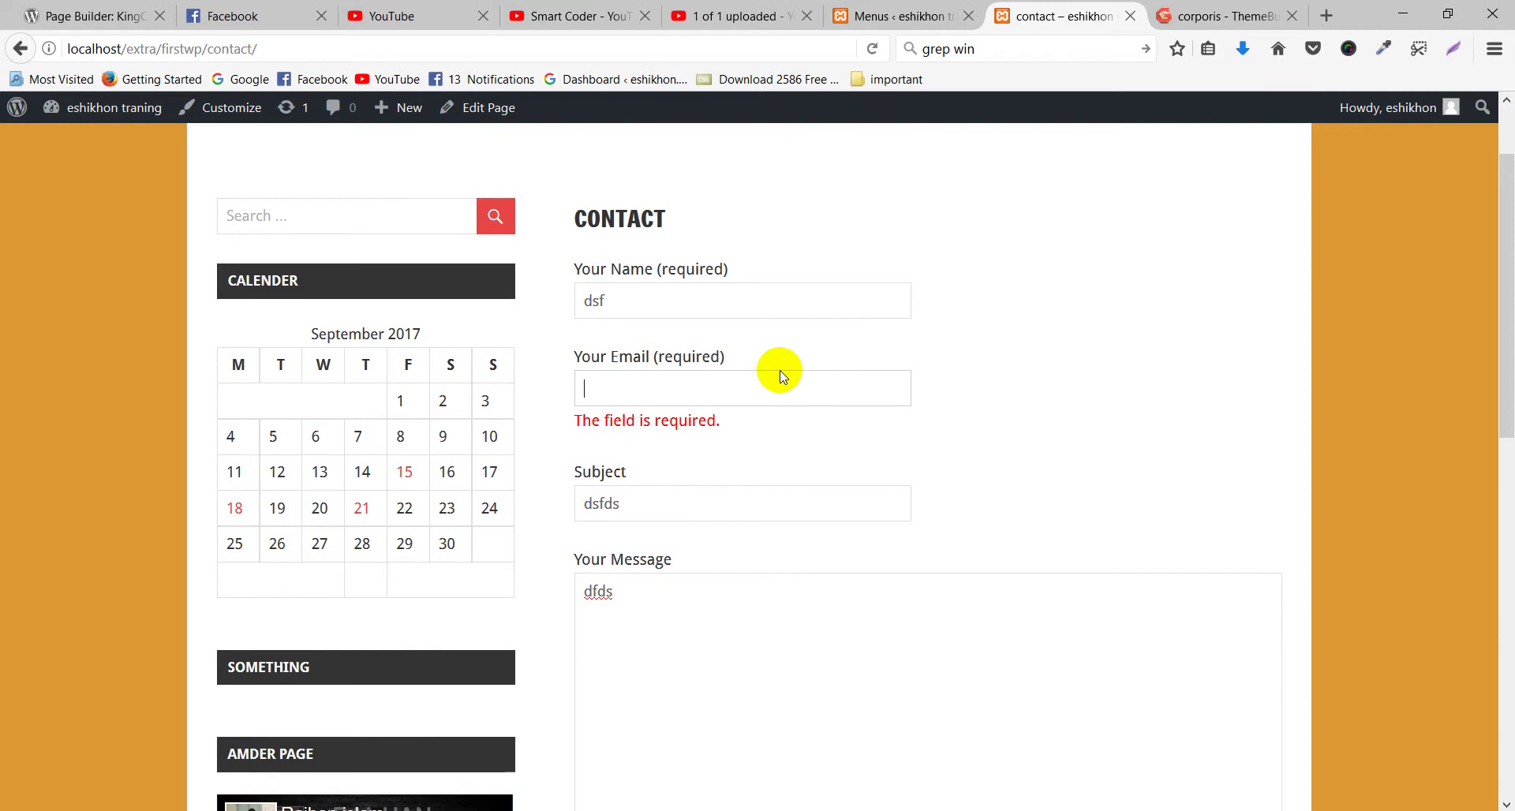
Return to the WordPress admin and open the mail settings of Contact form 1.
click(840, 16)
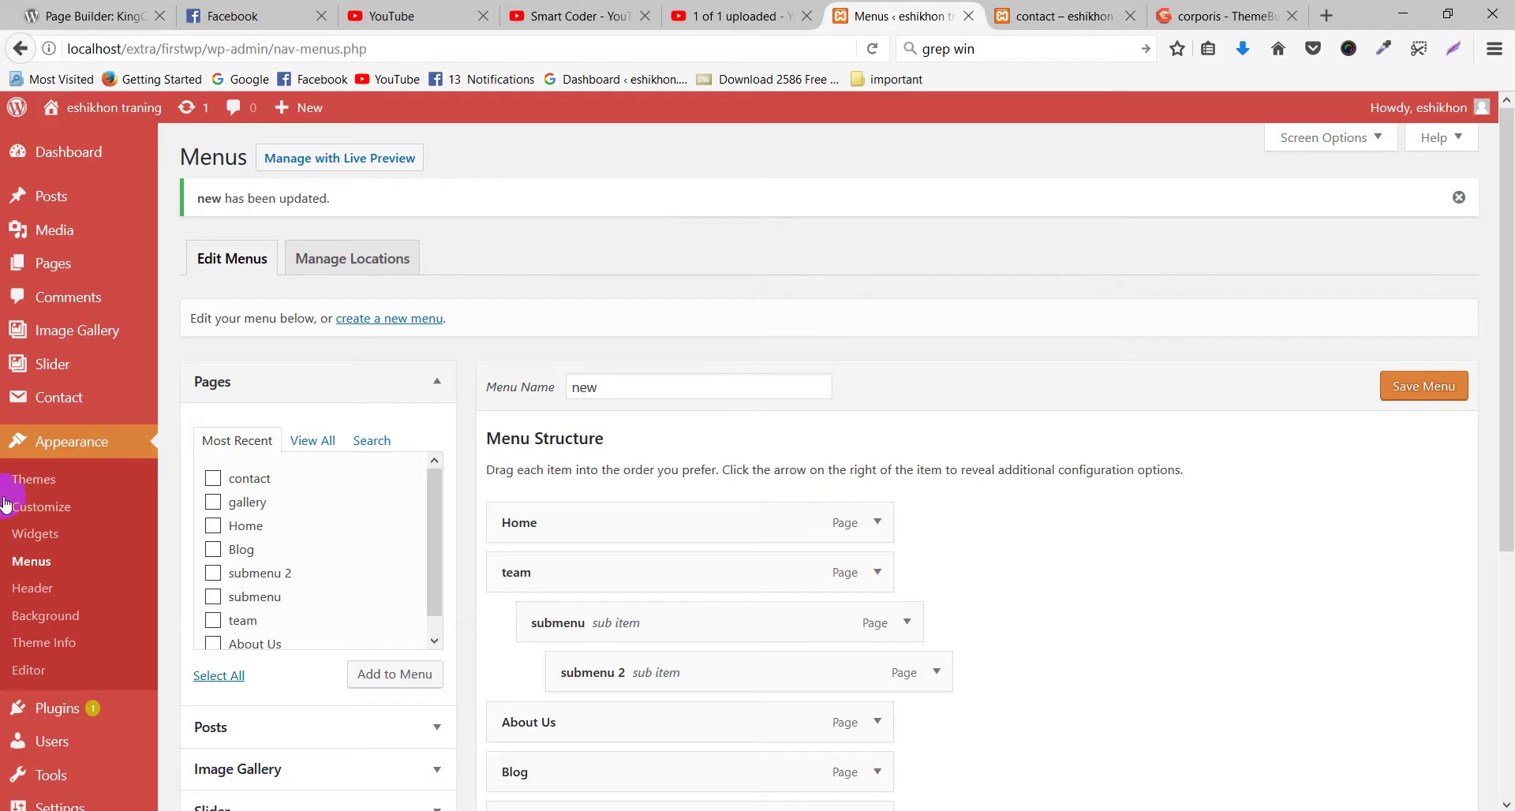
click(56, 401)
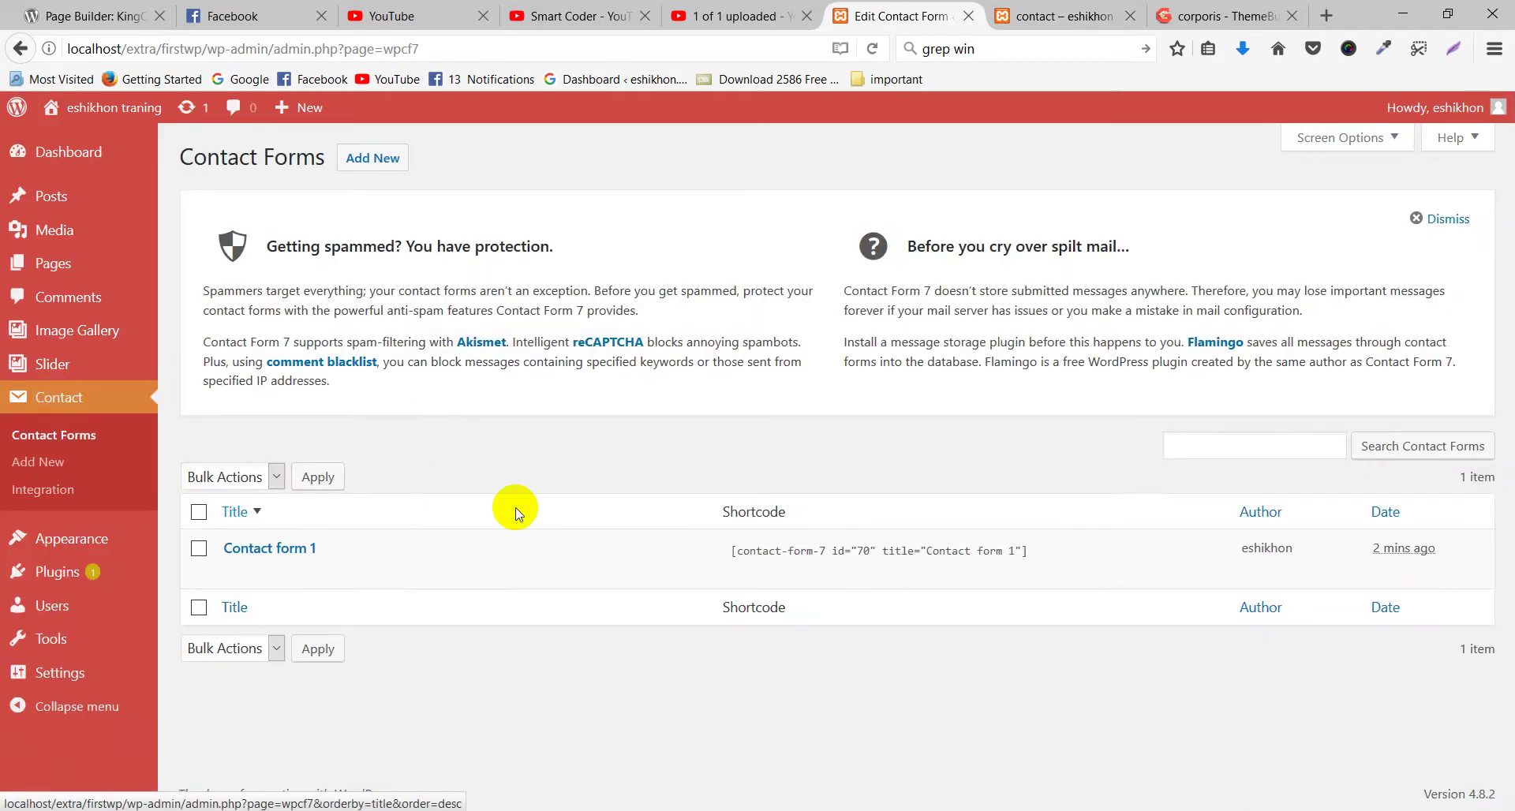
click(312, 549)
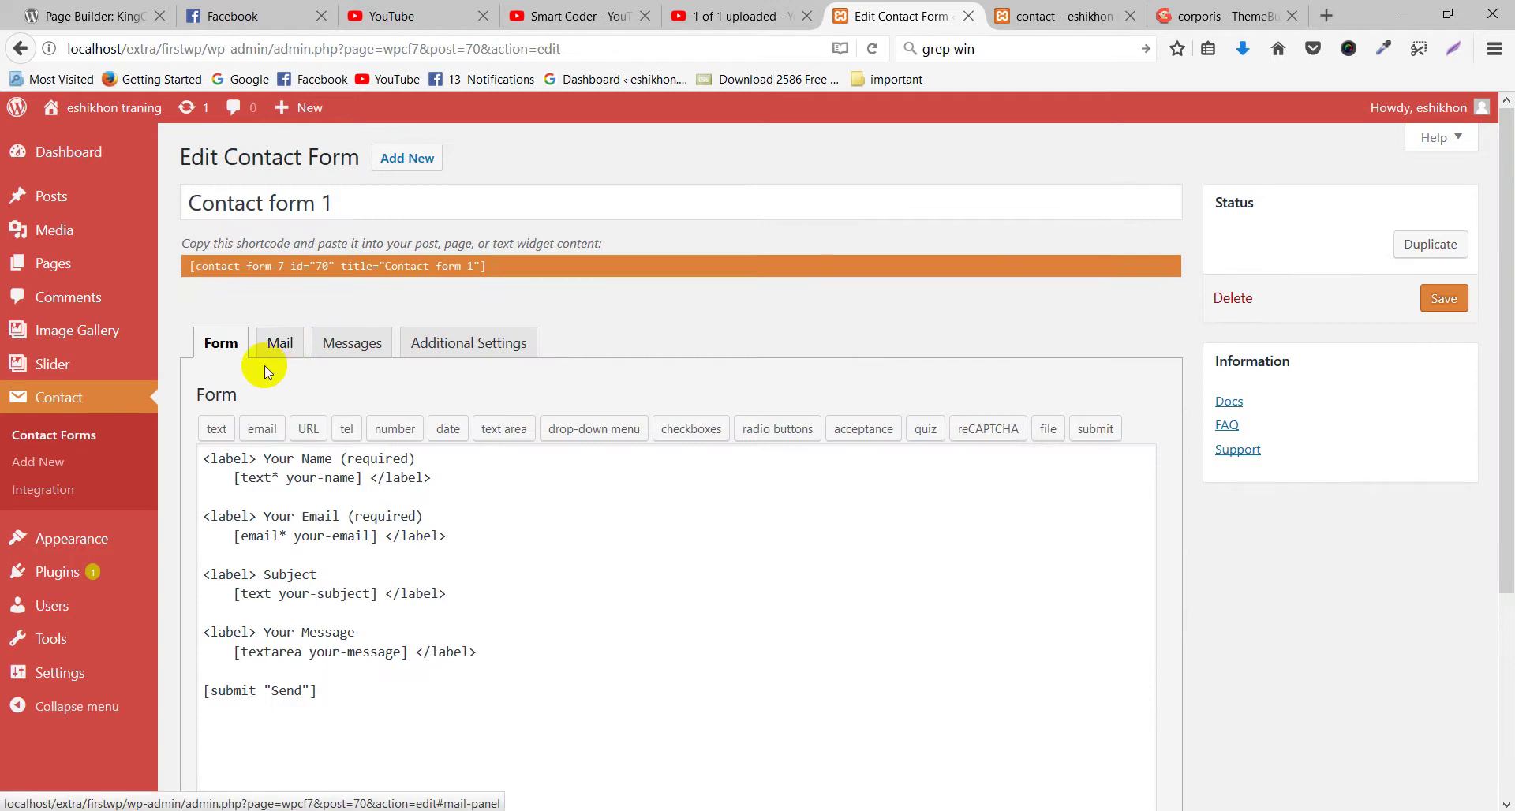
click(279, 347)
Review the form's mail settings, checking the recipient address, sender, subject, additional headers and message body.
scroll(363, 455, down, 3)
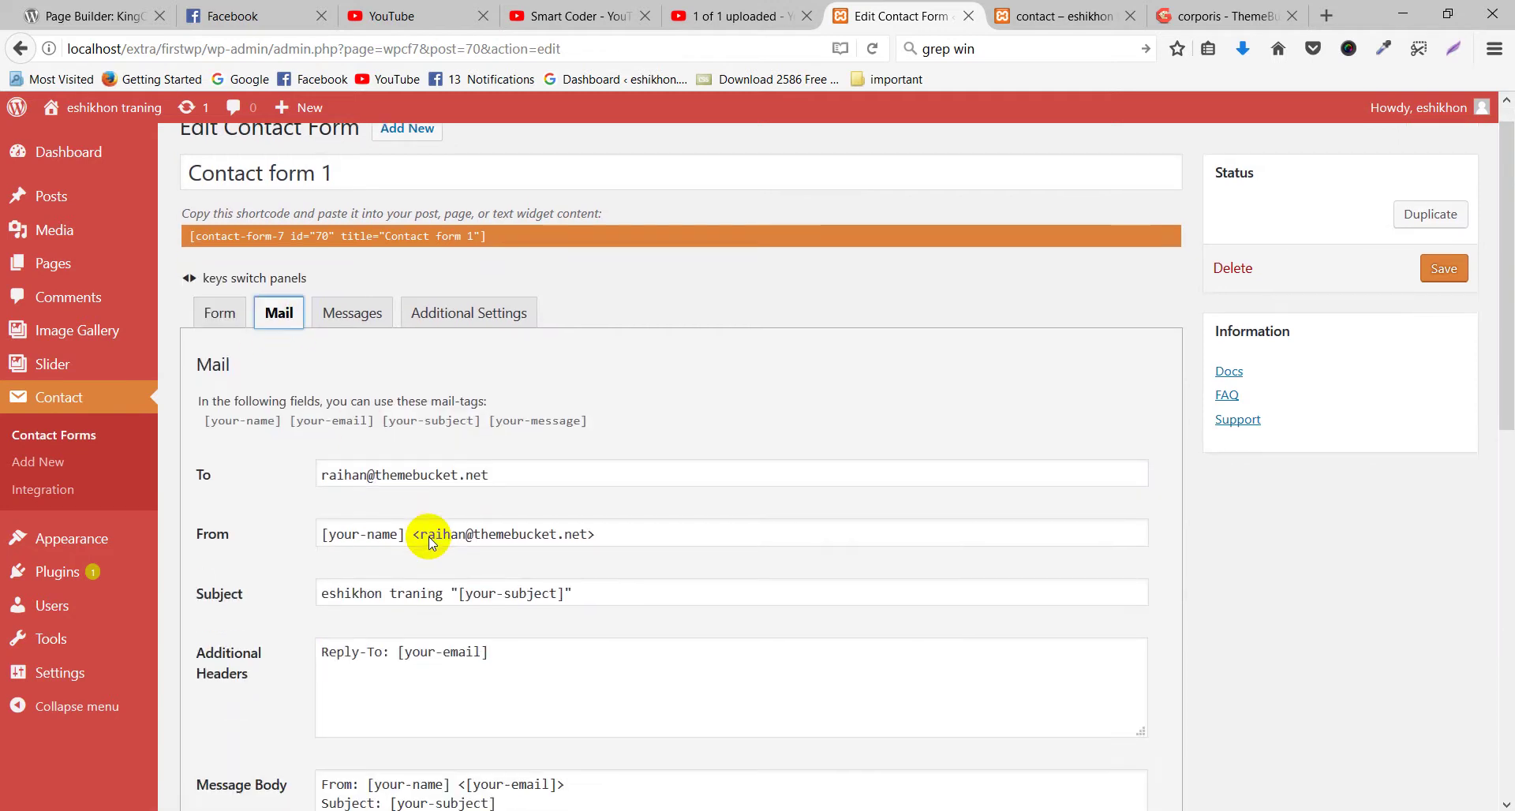
drag(501, 286, 306, 287)
click(306, 287)
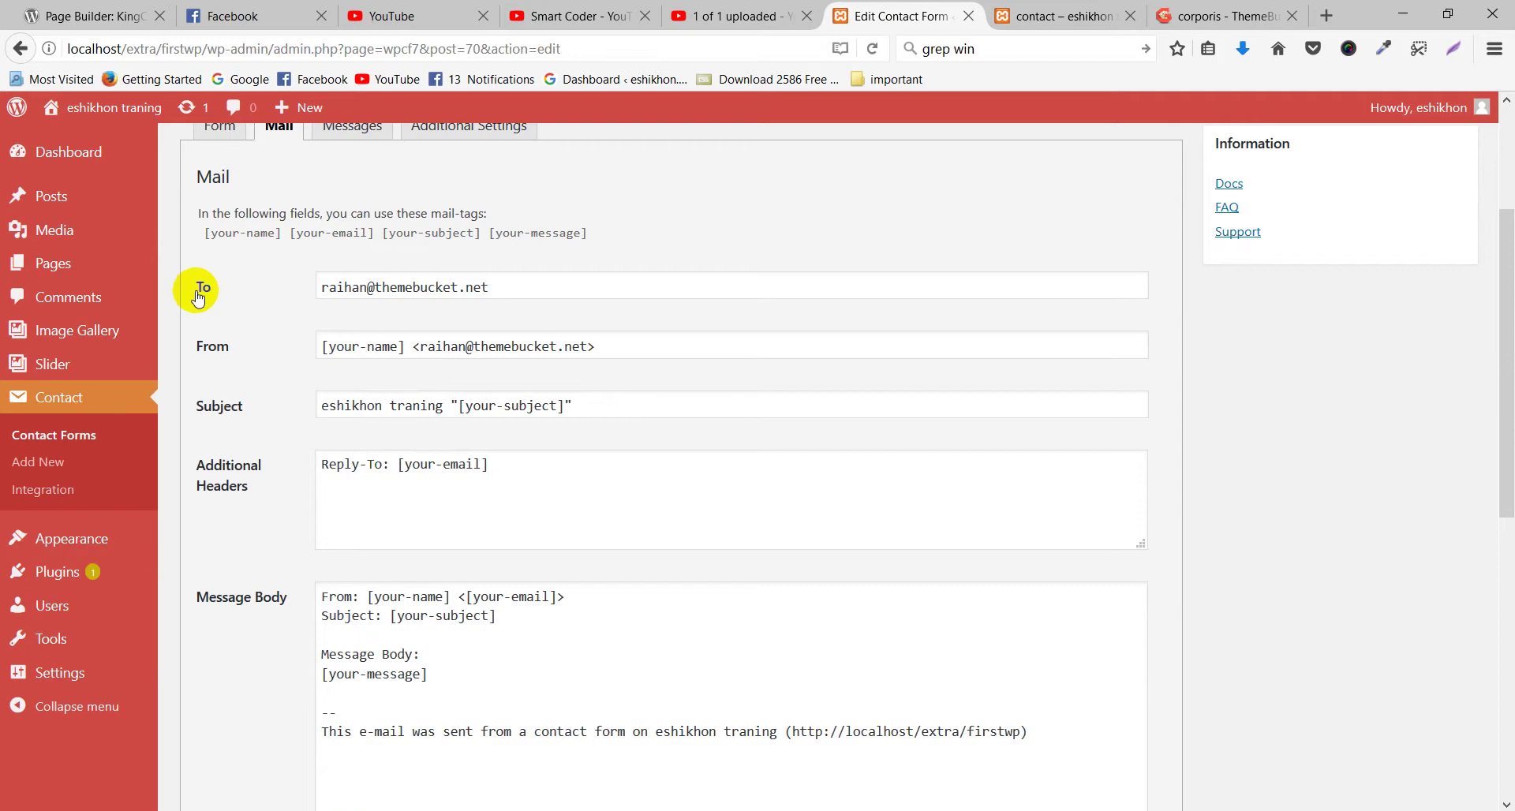
drag(489, 288, 305, 298)
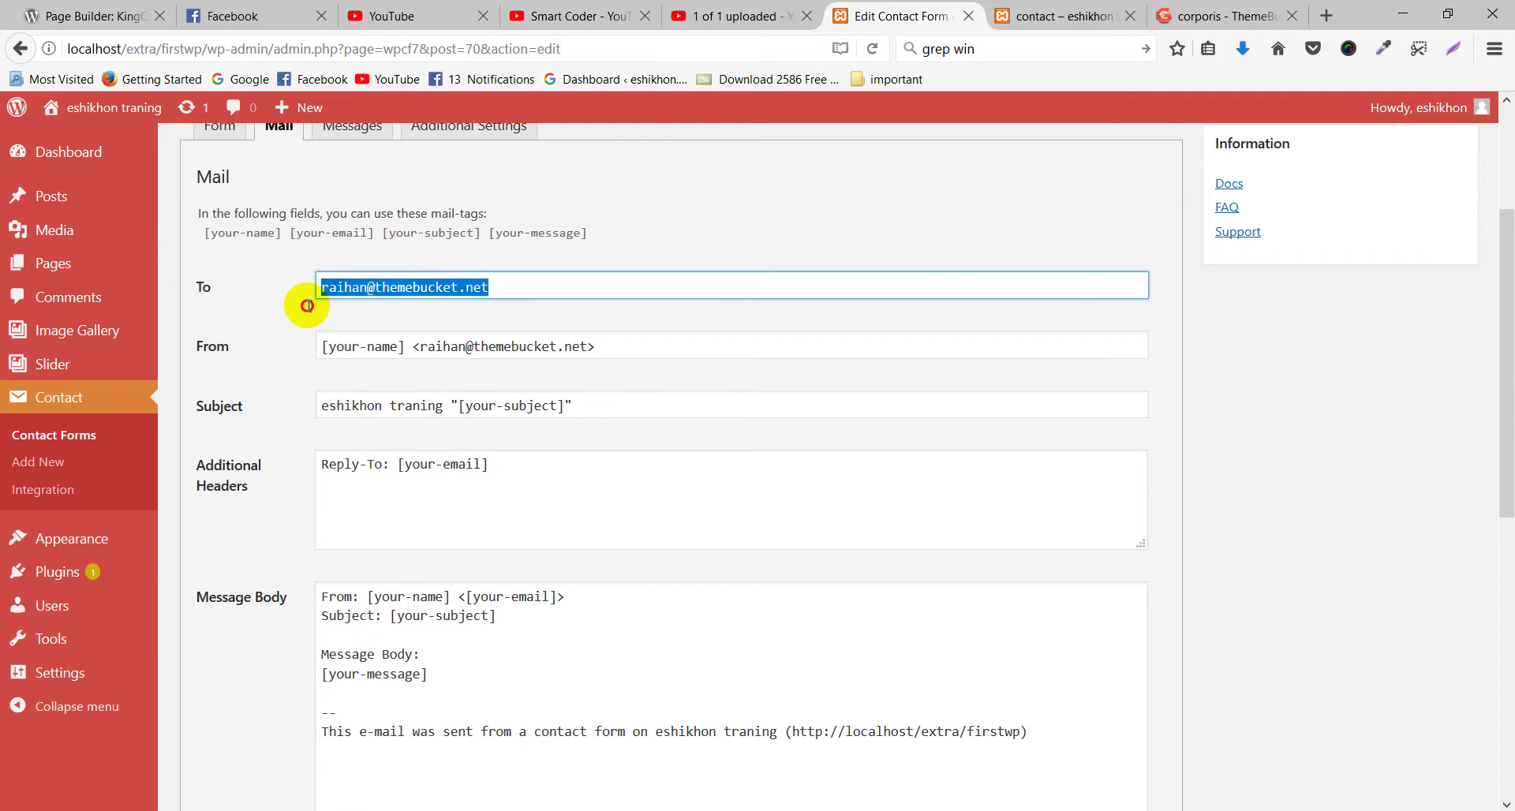
click(269, 323)
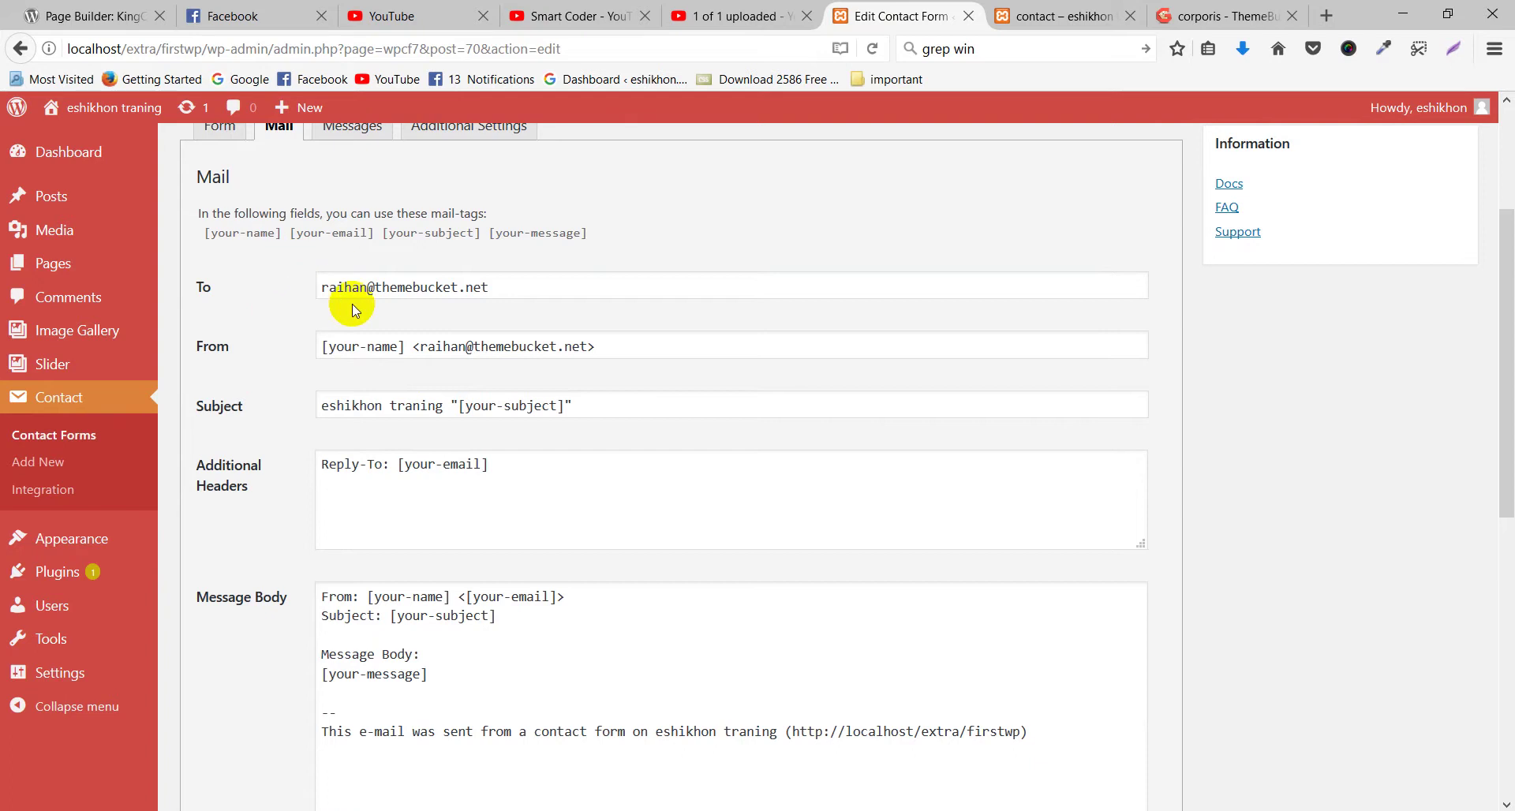
drag(478, 290, 304, 294)
click(270, 336)
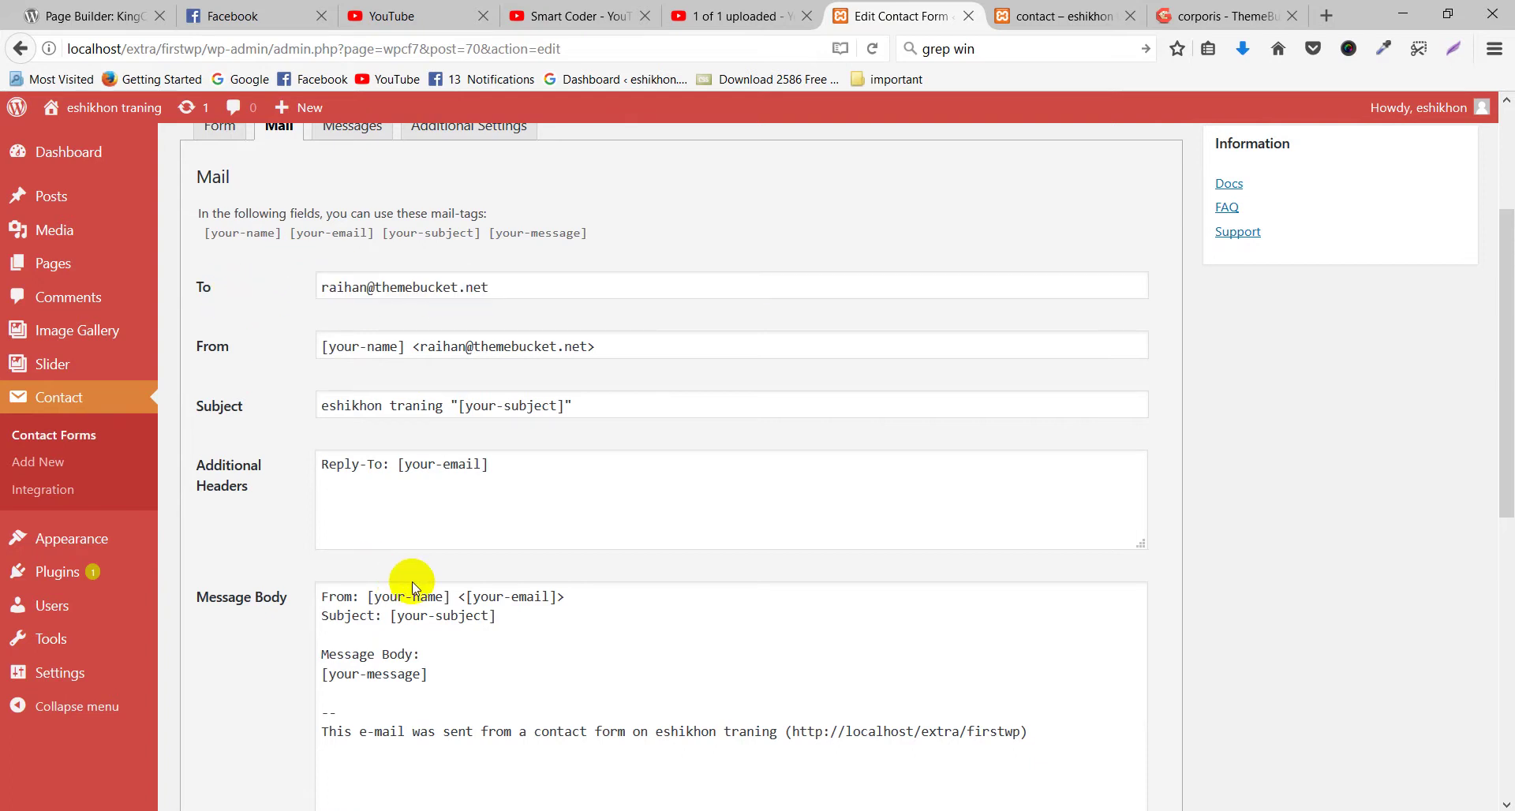
scroll(383, 572, down, 1)
scroll(379, 577, up, 3)
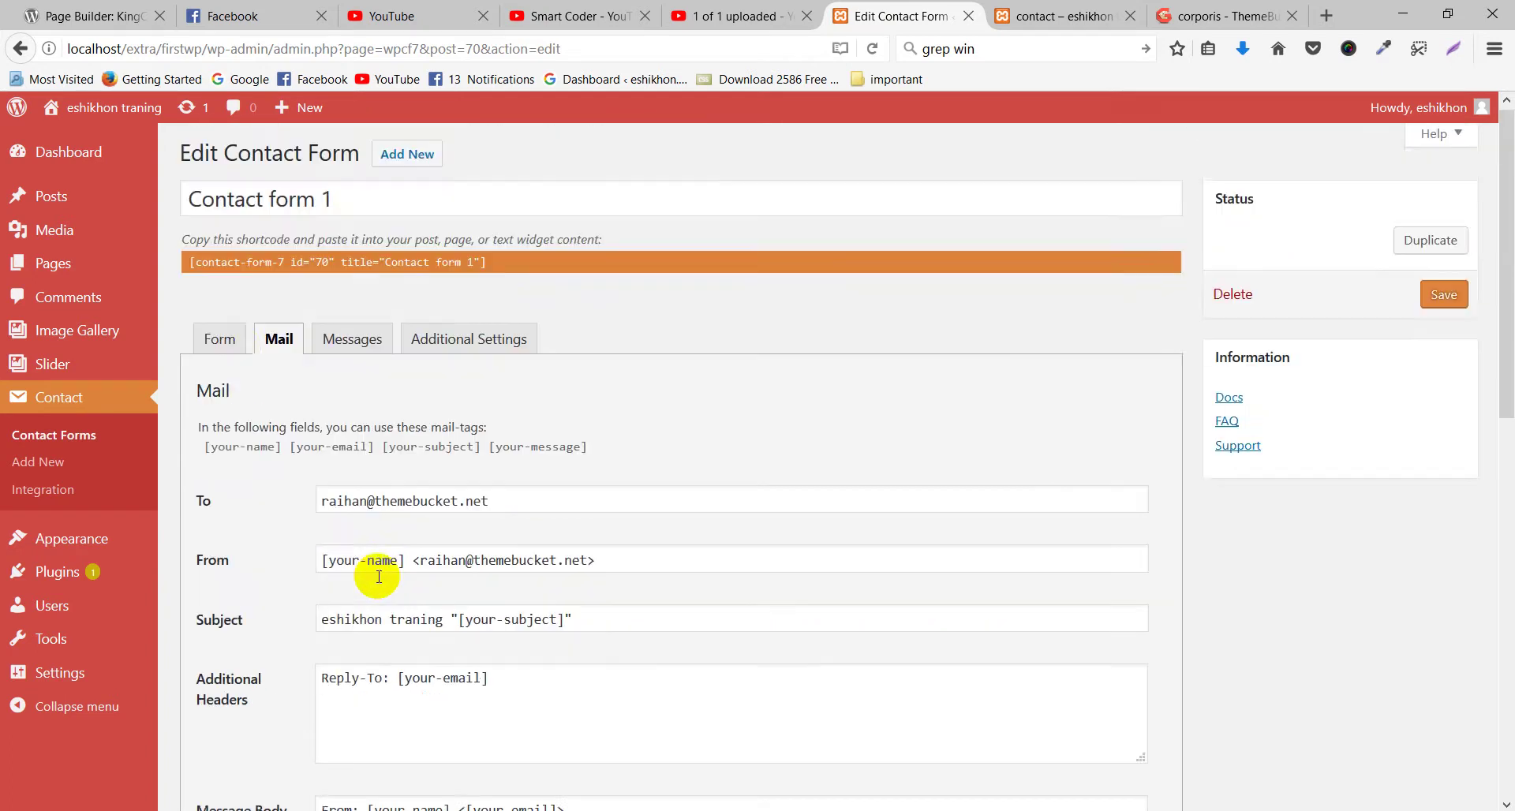
Review the form template of Contact form 1 with its name, email, subject, message and submit tags.
click(225, 340)
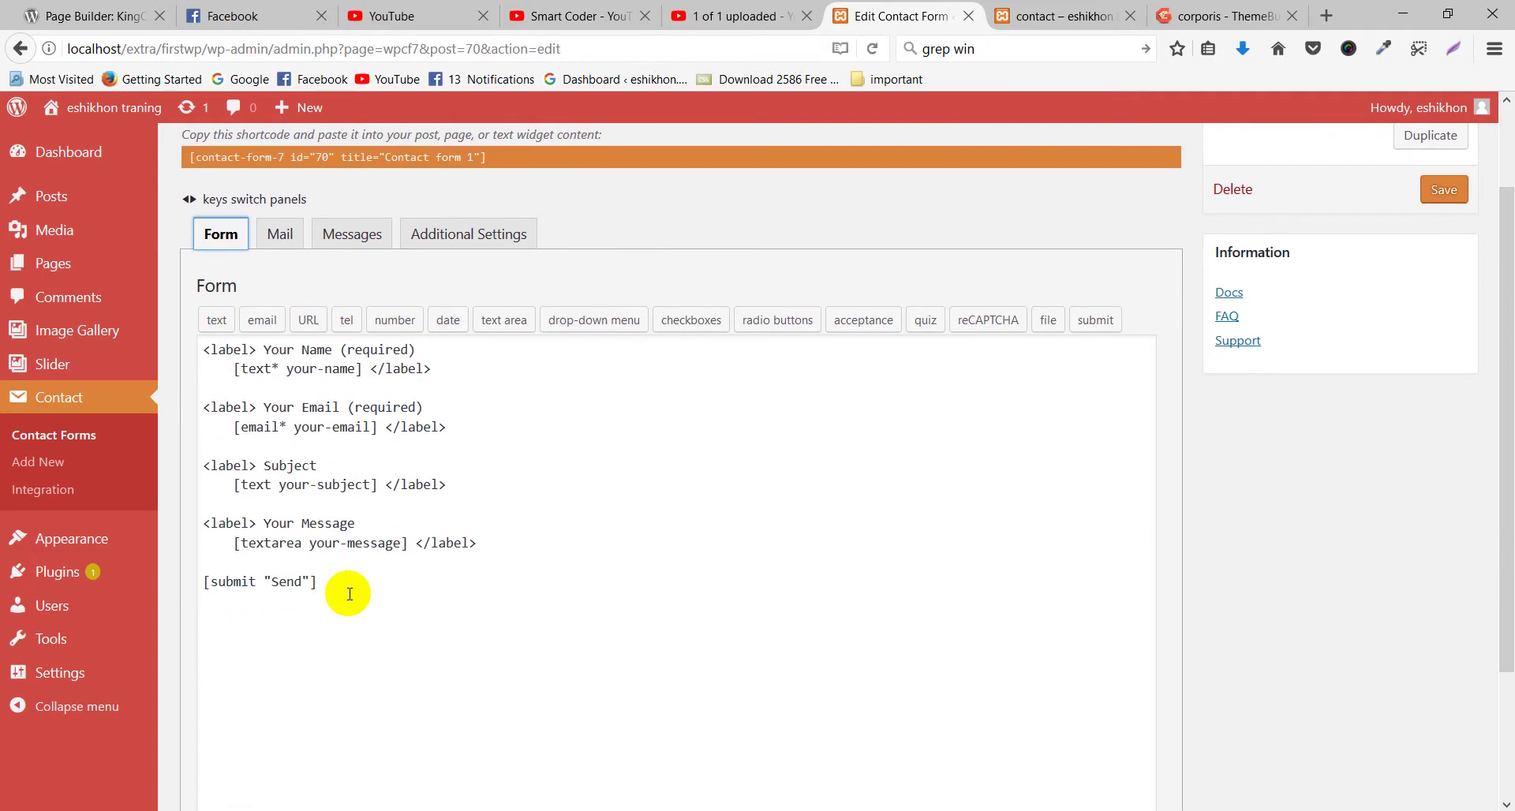
drag(350, 594, 212, 352)
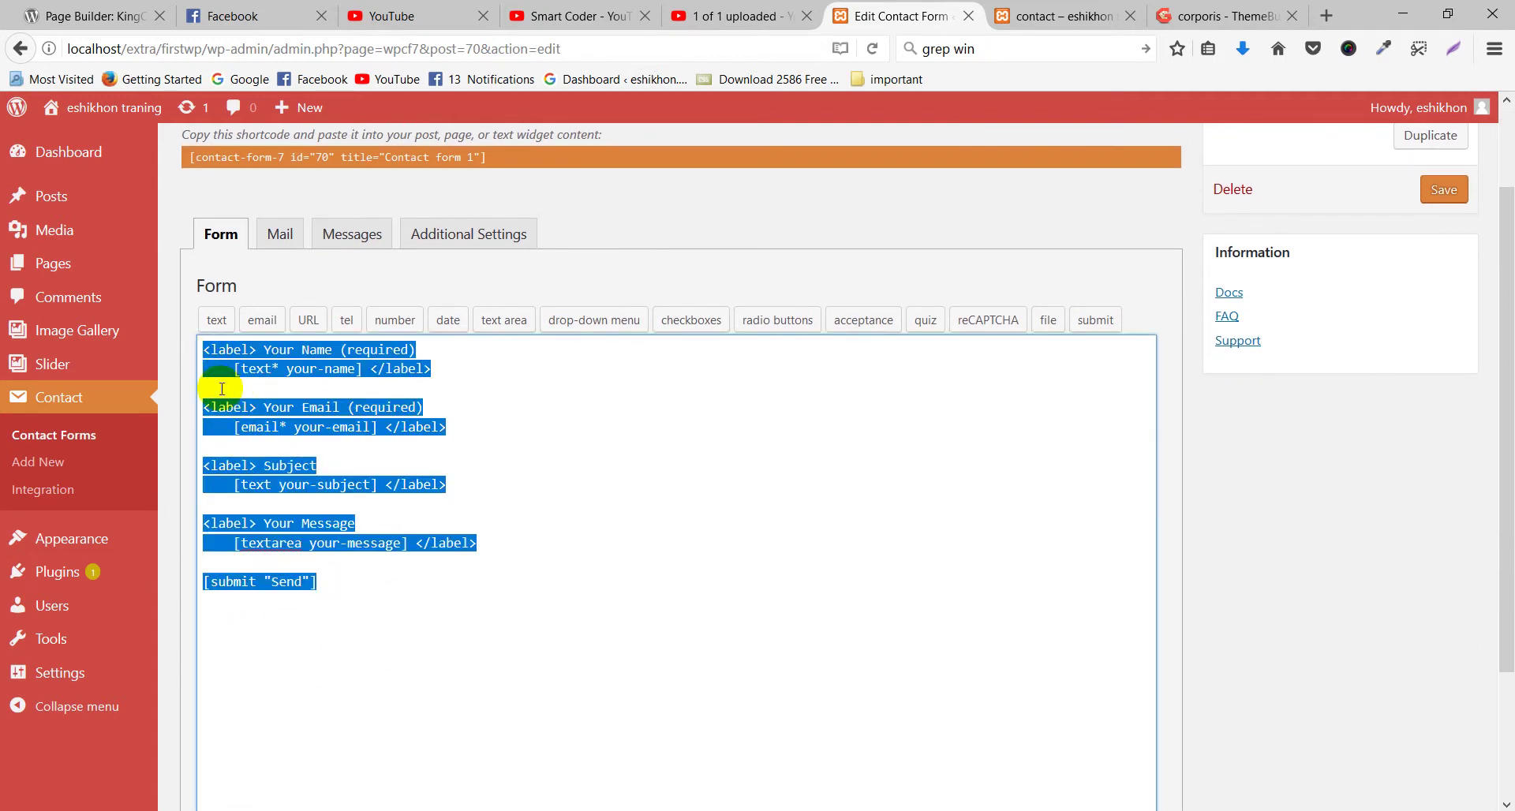
click(264, 427)
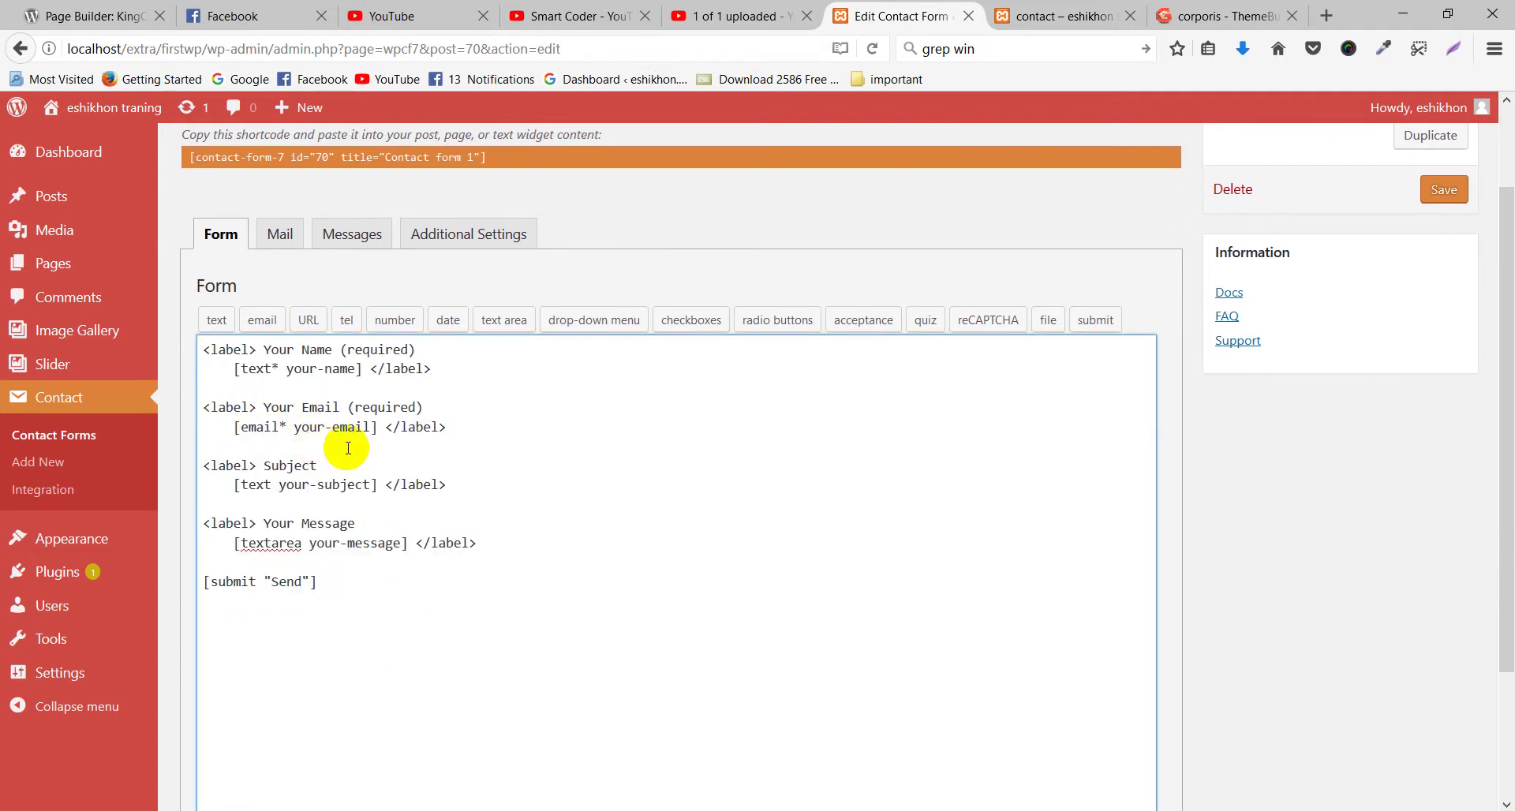
Go back to the live contact page and look over its heading, form fields and validation messages.
click(1061, 17)
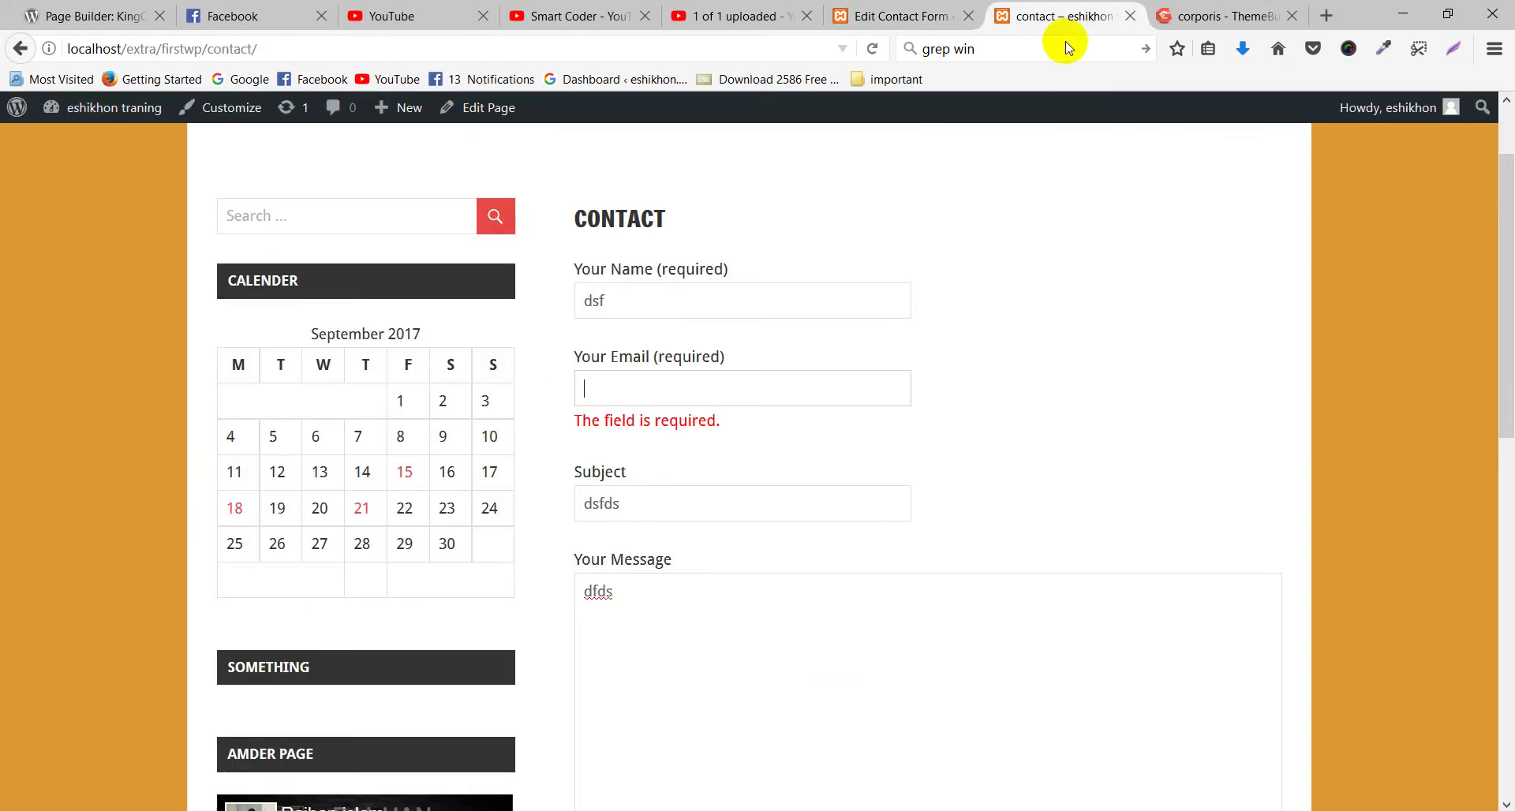
scroll(731, 305, up, 3)
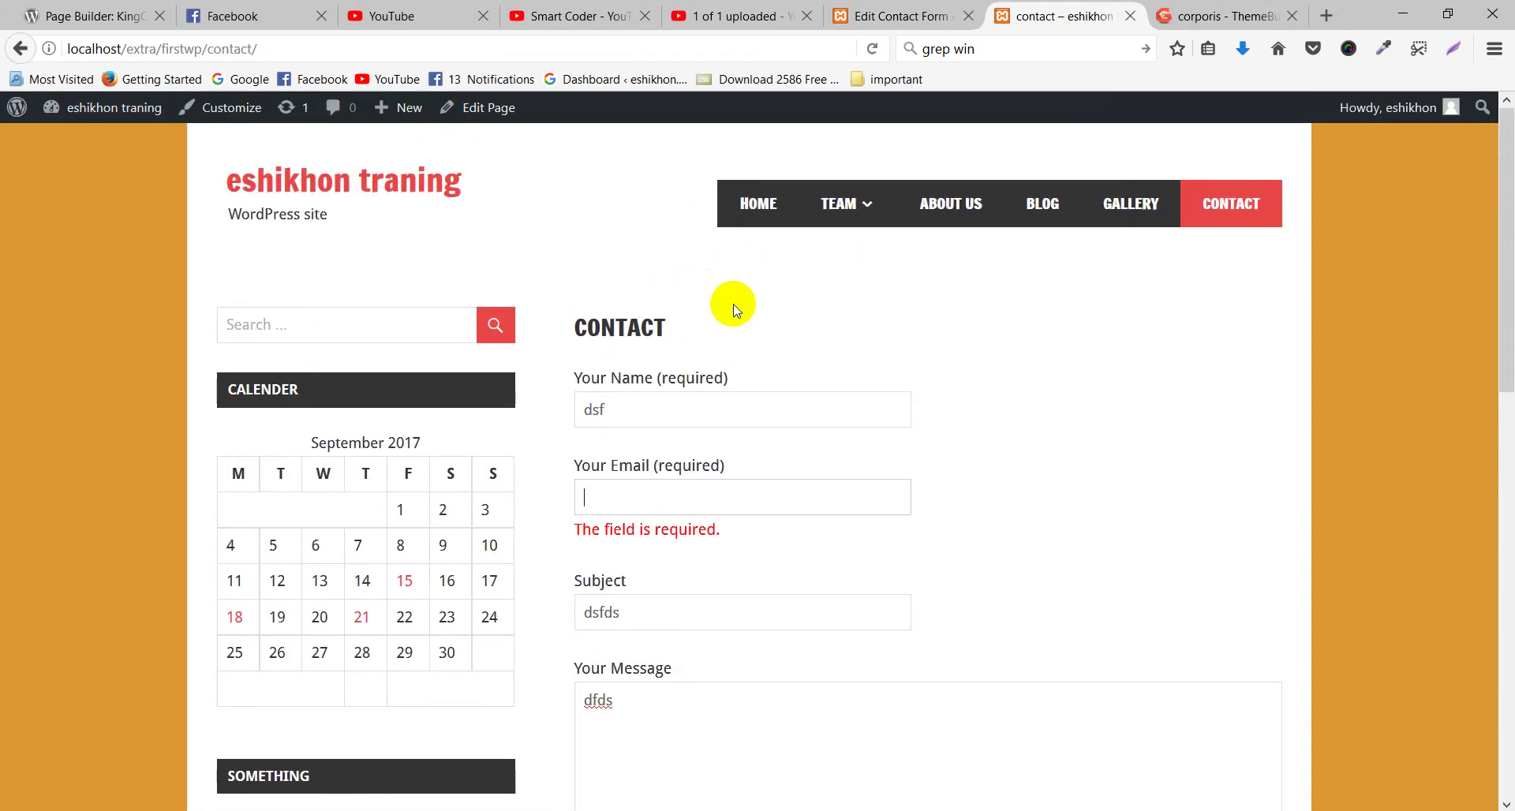
scroll(626, 510, down, 5)
scroll(717, 586, down, 5)
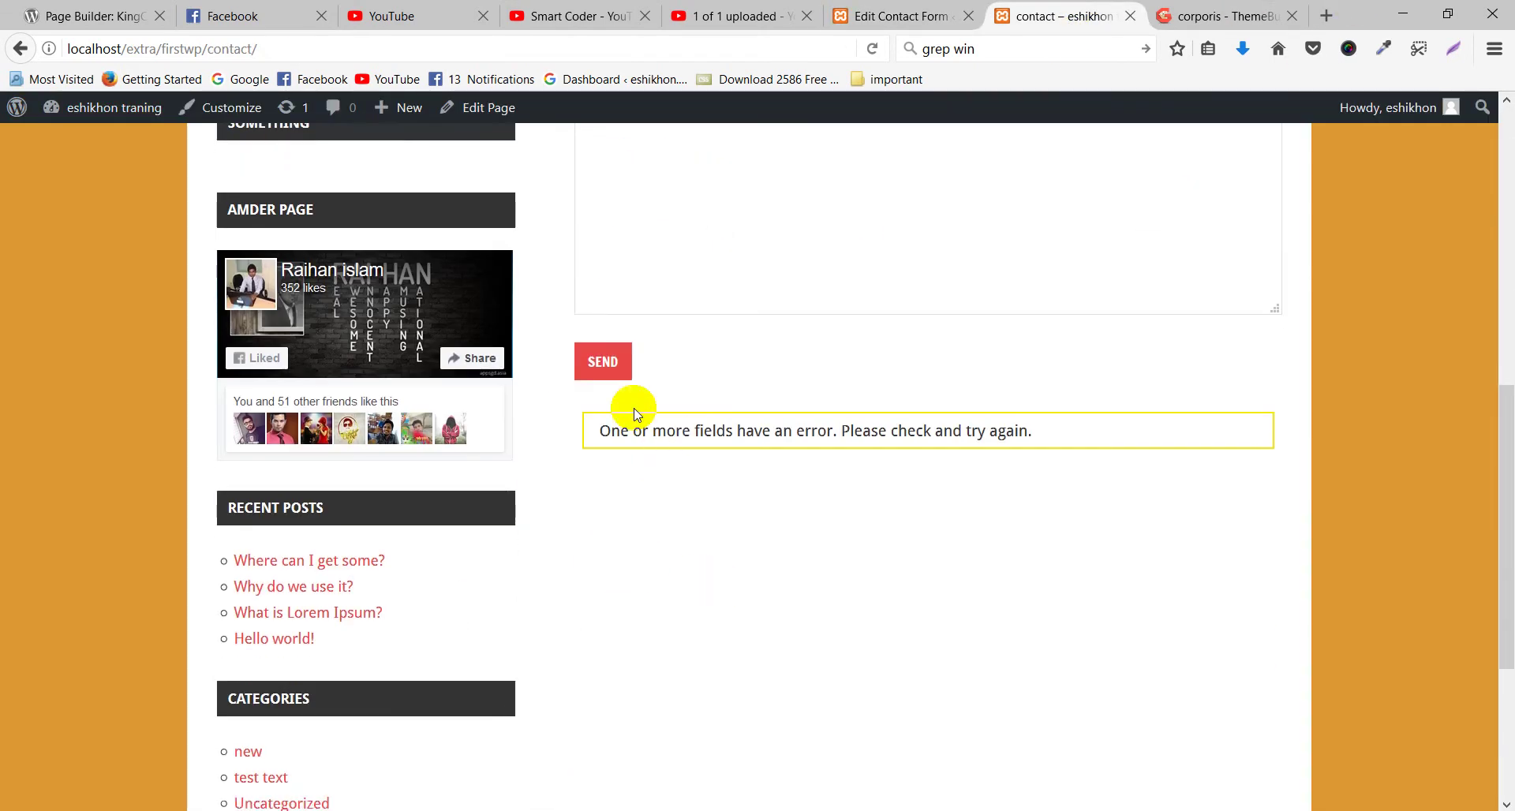
scroll(700, 511, up, 6)
drag(596, 221, 693, 227)
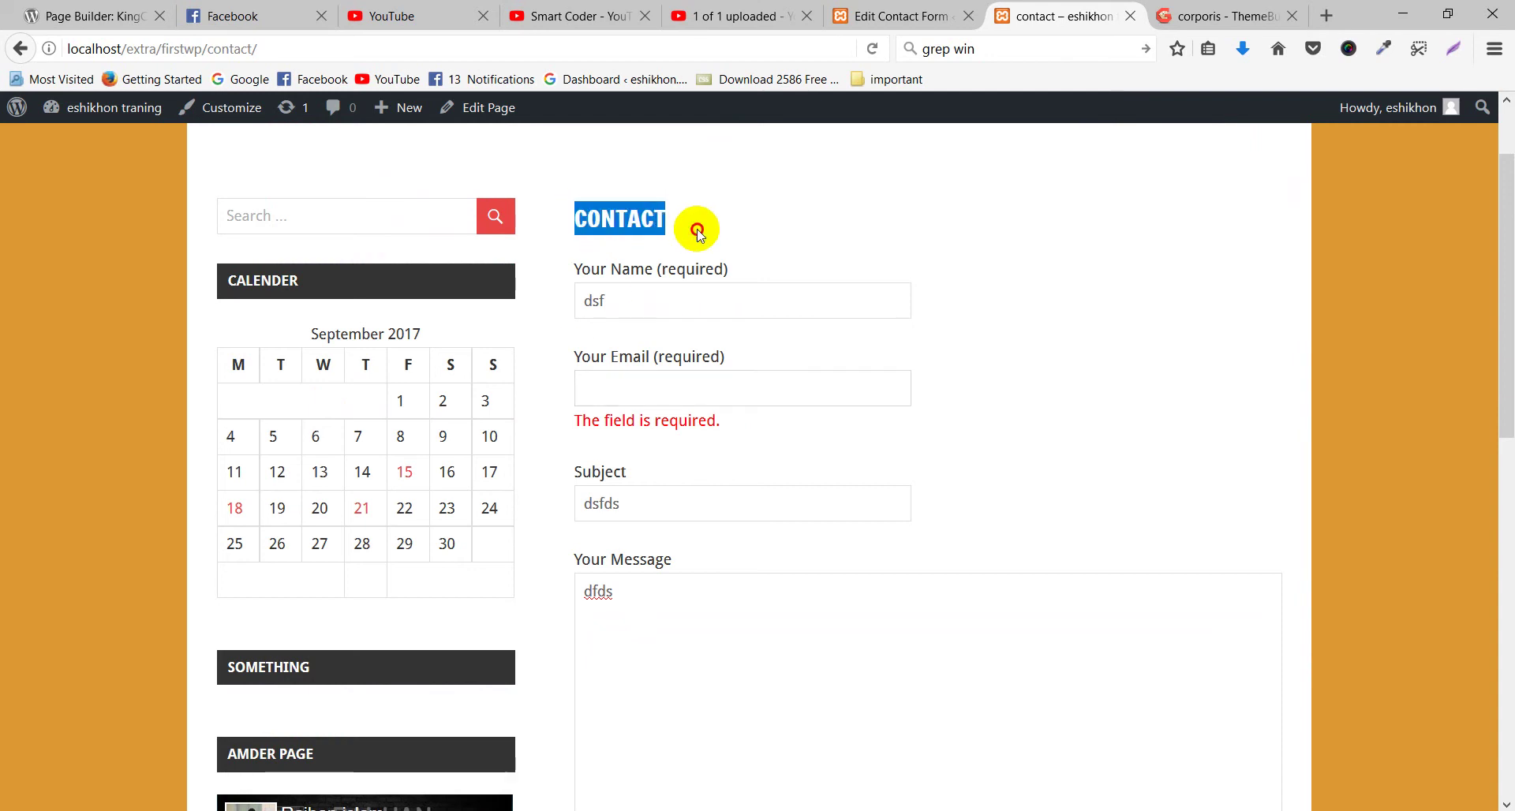